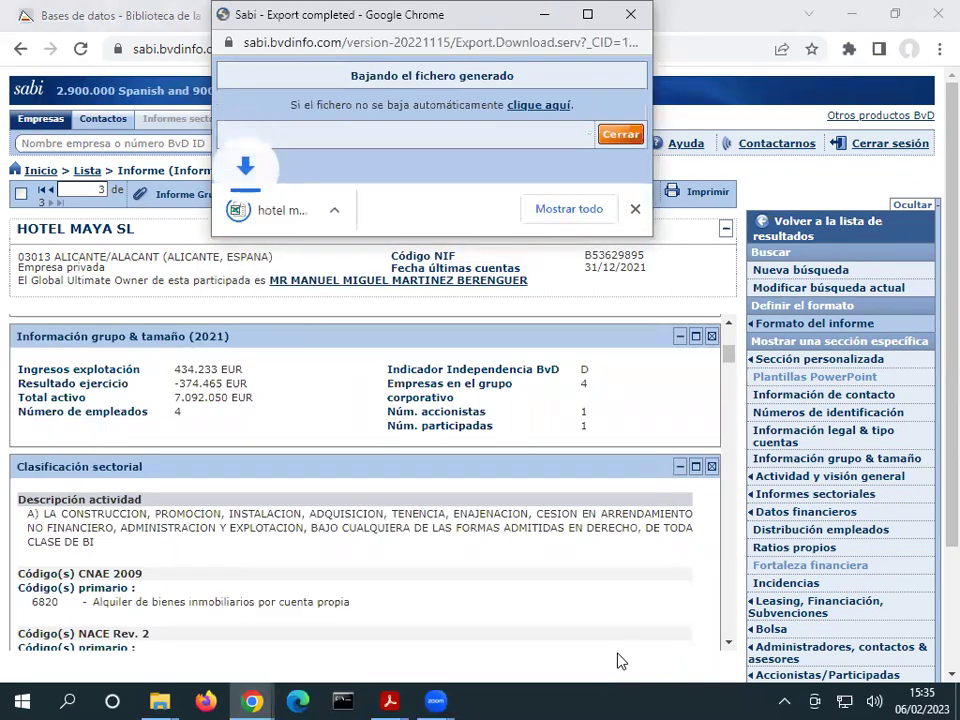
- Open the exported hotel maya workbook and examine the company's details and its operating income for 2018 to 2021
left_click(315, 210)
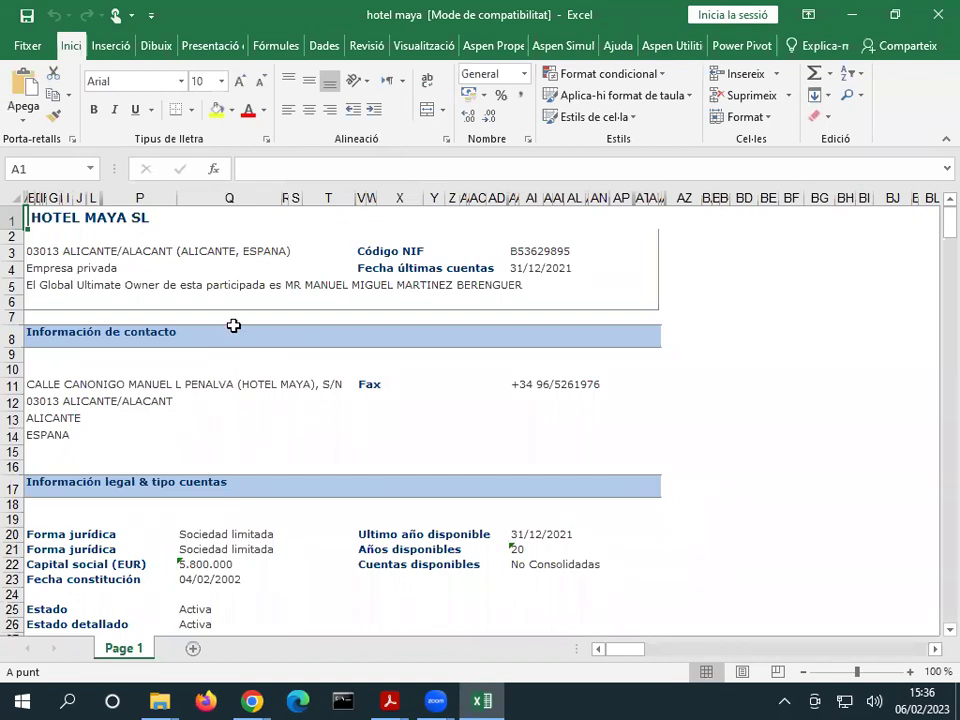
scroll(235, 321, "down", 2)
scroll(200, 340, "down", 1)
left_click(170, 366)
left_click(238, 482)
scroll(240, 482, "down", 8)
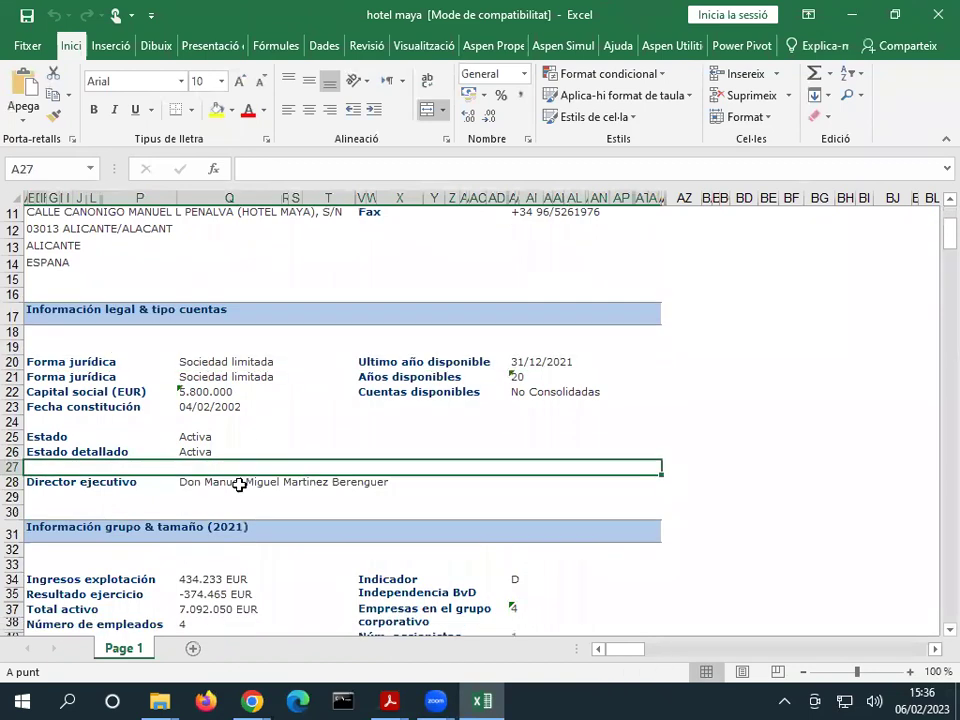
left_click(213, 497)
scroll(229, 486, "down", 15)
left_click_drag(414, 393, 850, 397)
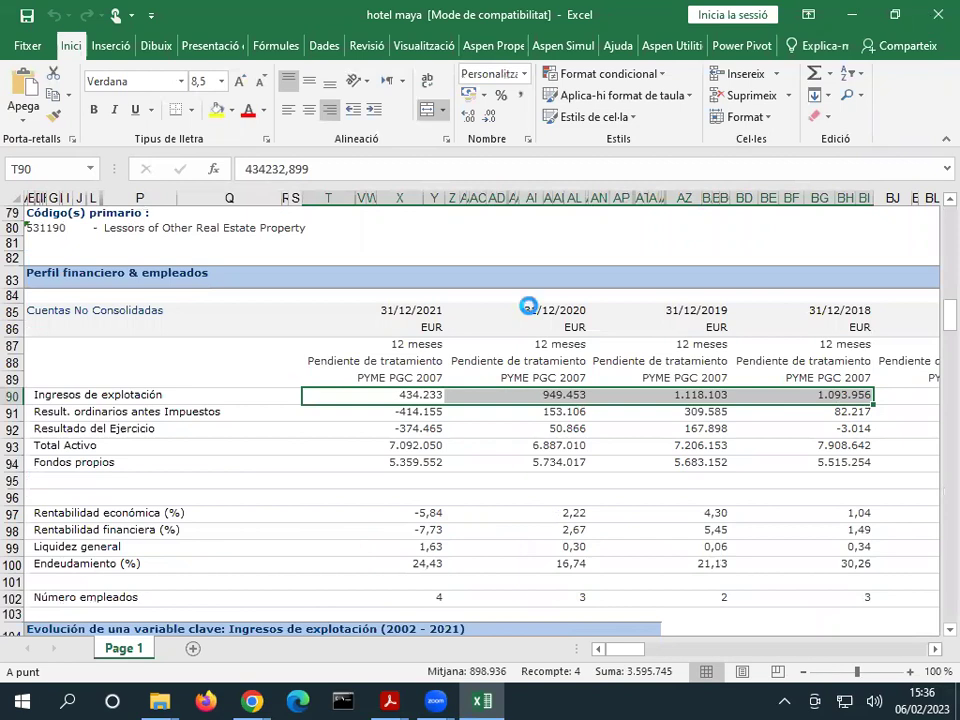
- Switch back to SABI in Chrome and return to its search start page
key("alt+Tab")
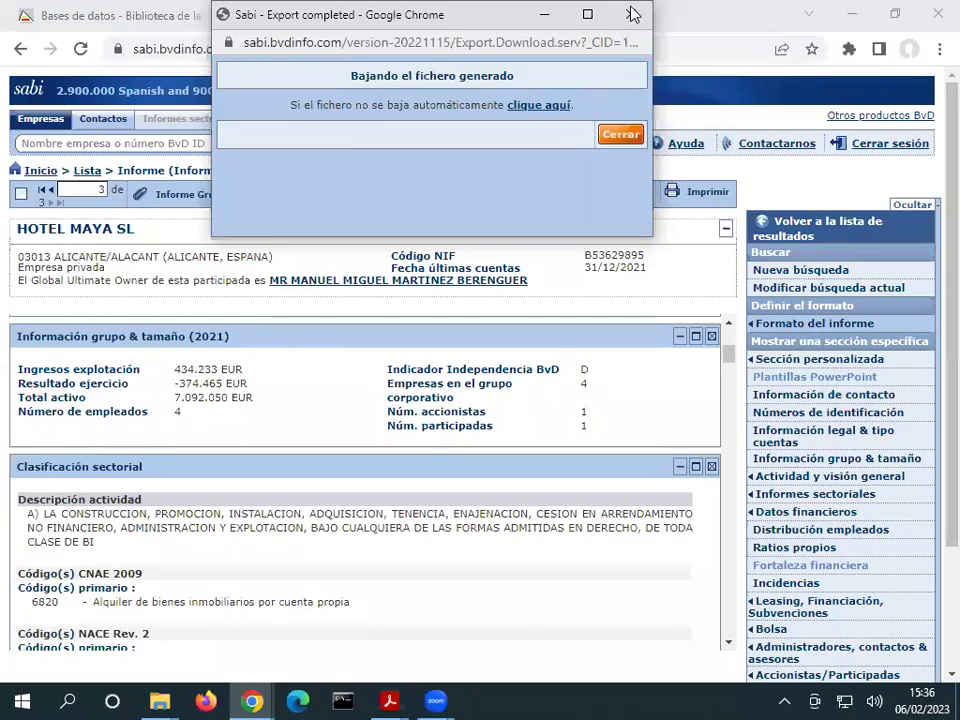
left_click(40, 170)
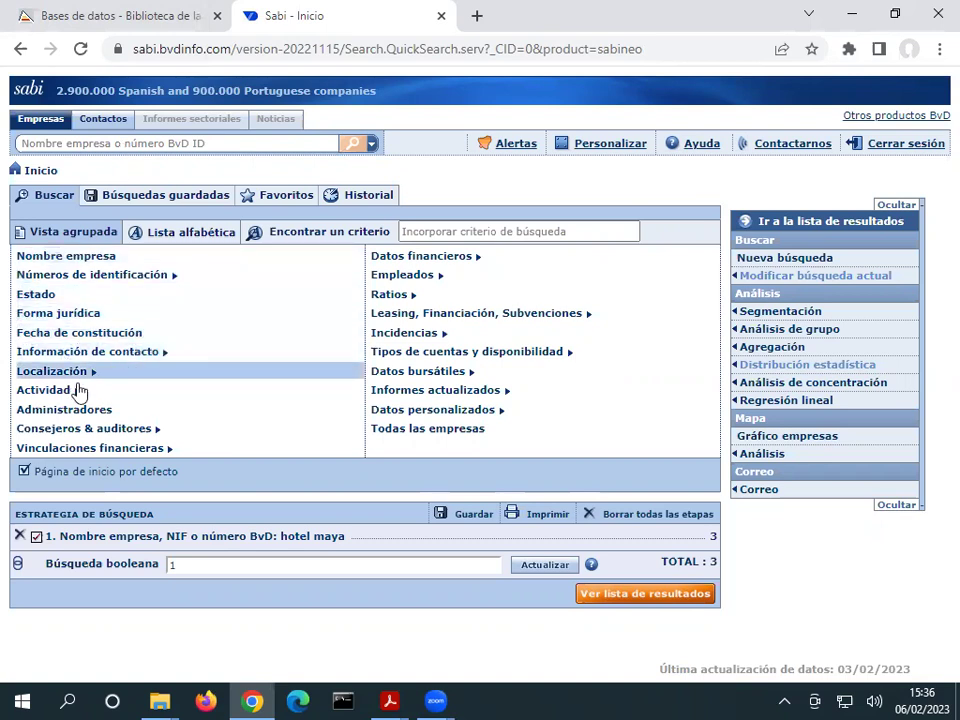
- Search the city criterion for "alicante" and add ALACANT/ALICANTE to the search strategy
mouse_move(80, 376)
mouse_move(47, 376)
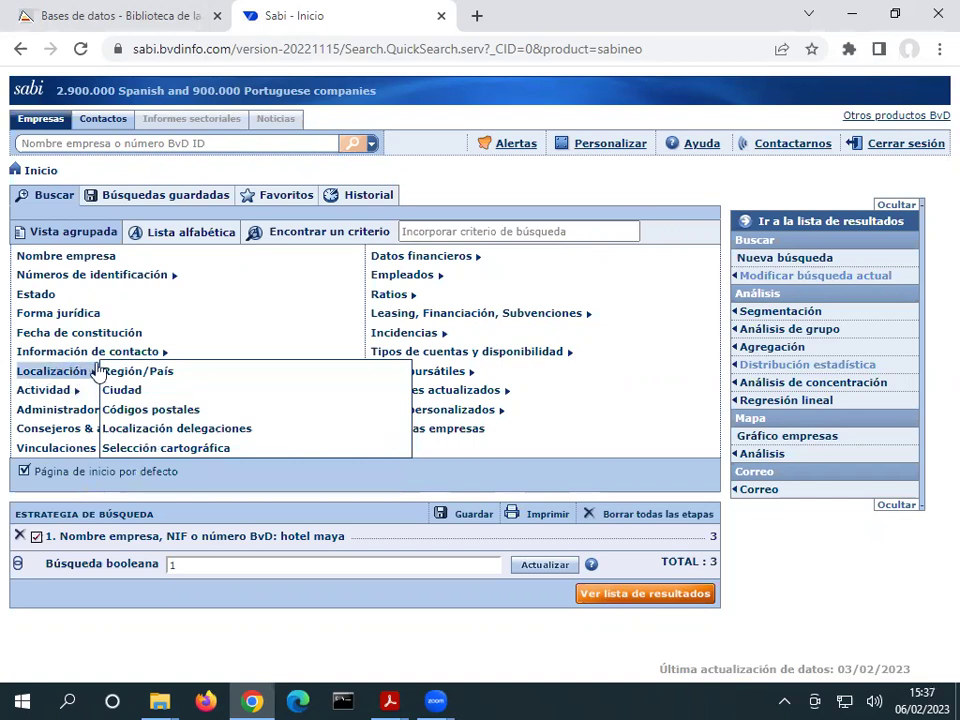
left_click(150, 394)
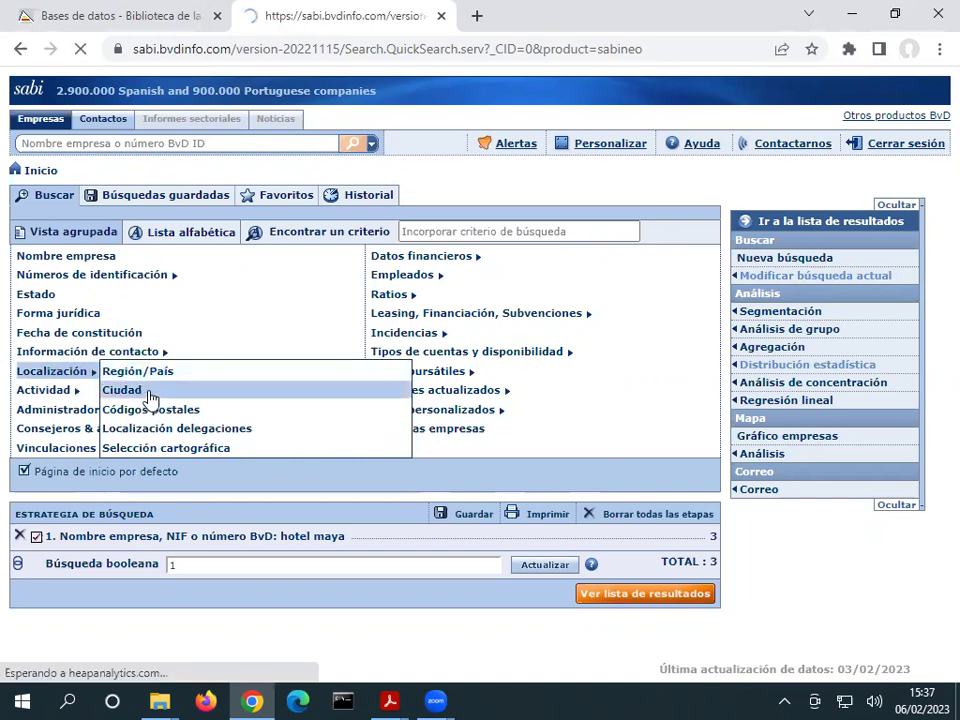
left_click(86, 245)
type("alicante")
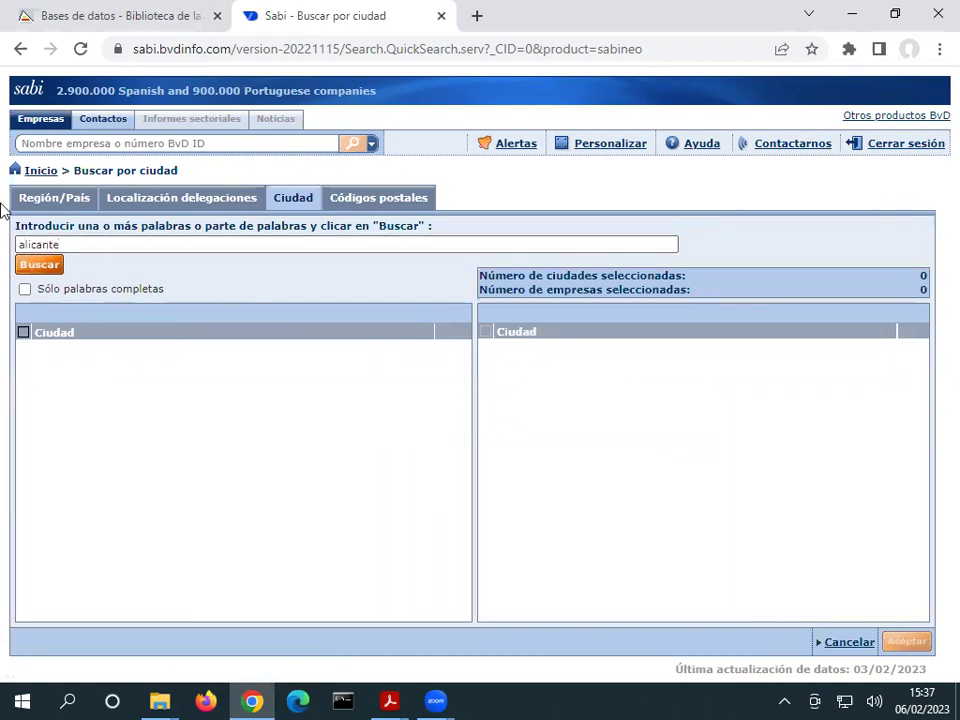
left_click(42, 266)
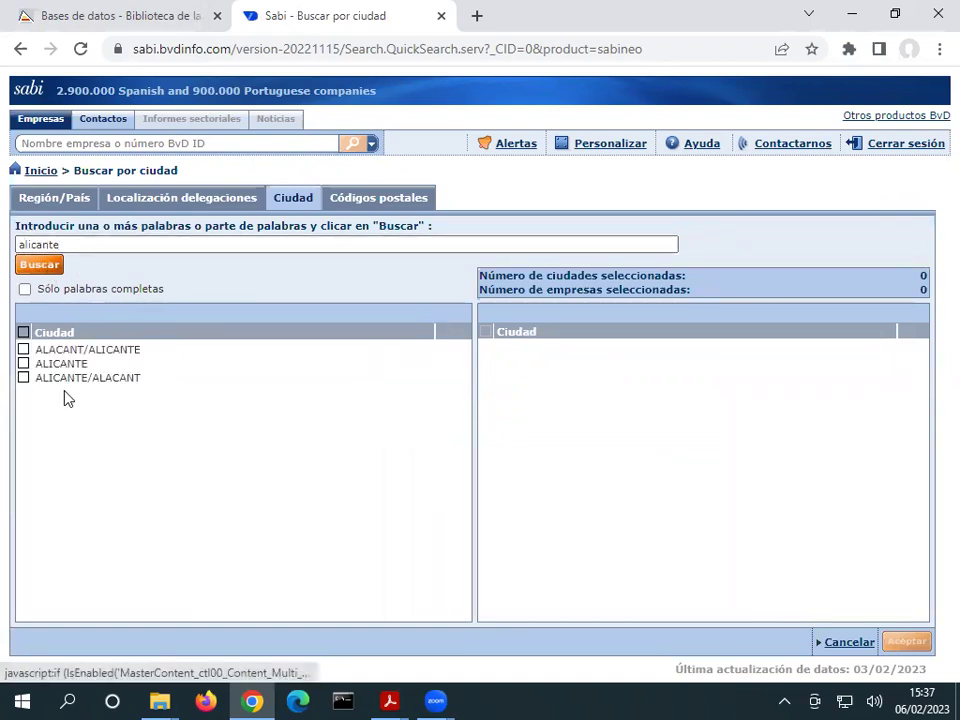
left_click(24, 350)
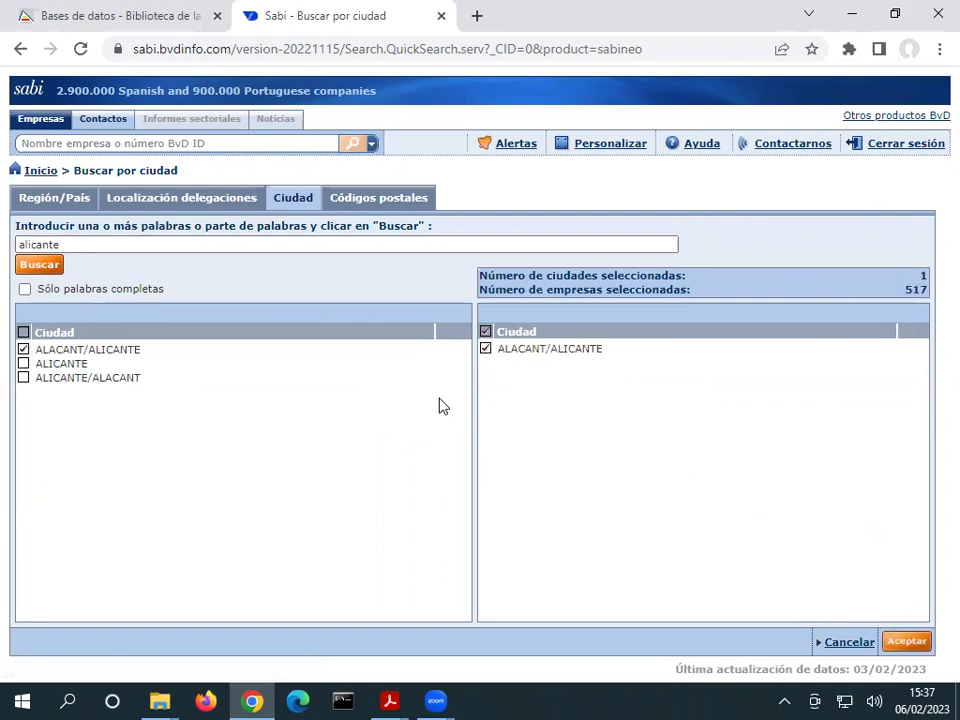
left_click(912, 643)
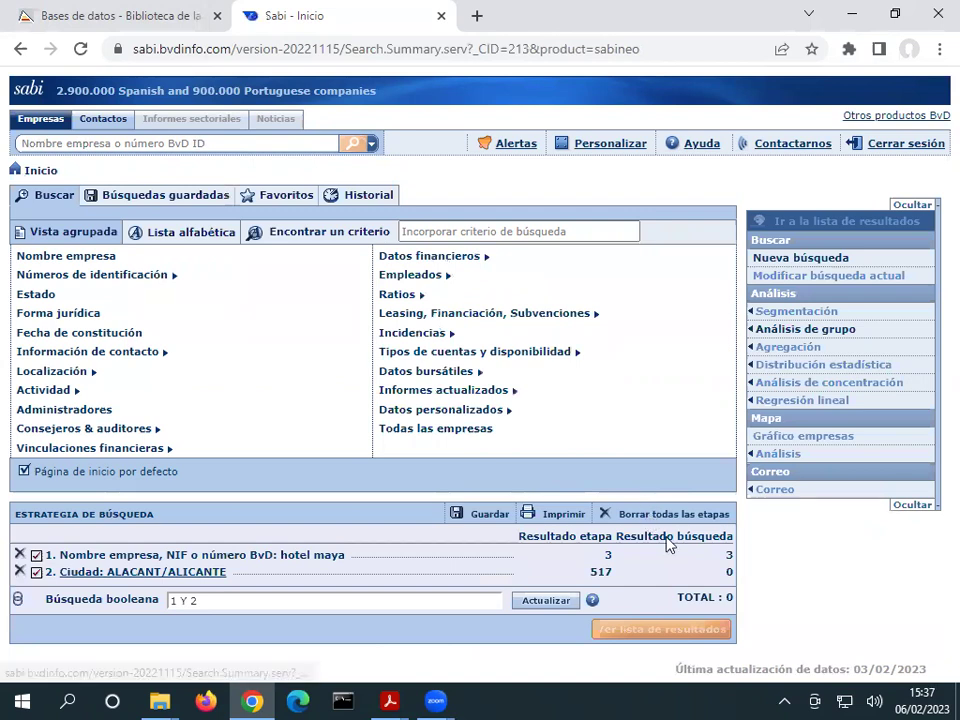
- Delete the hotel maya name criterion and the ALACANT/ALICANTE city criterion from the search strategy
left_click(89, 550)
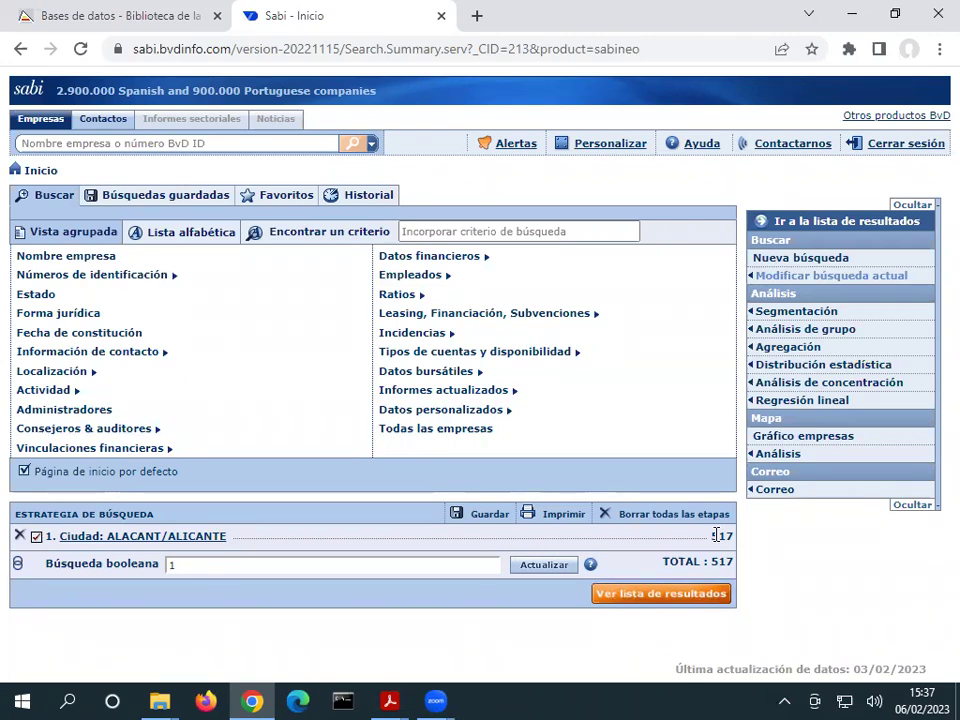
left_click(20, 537)
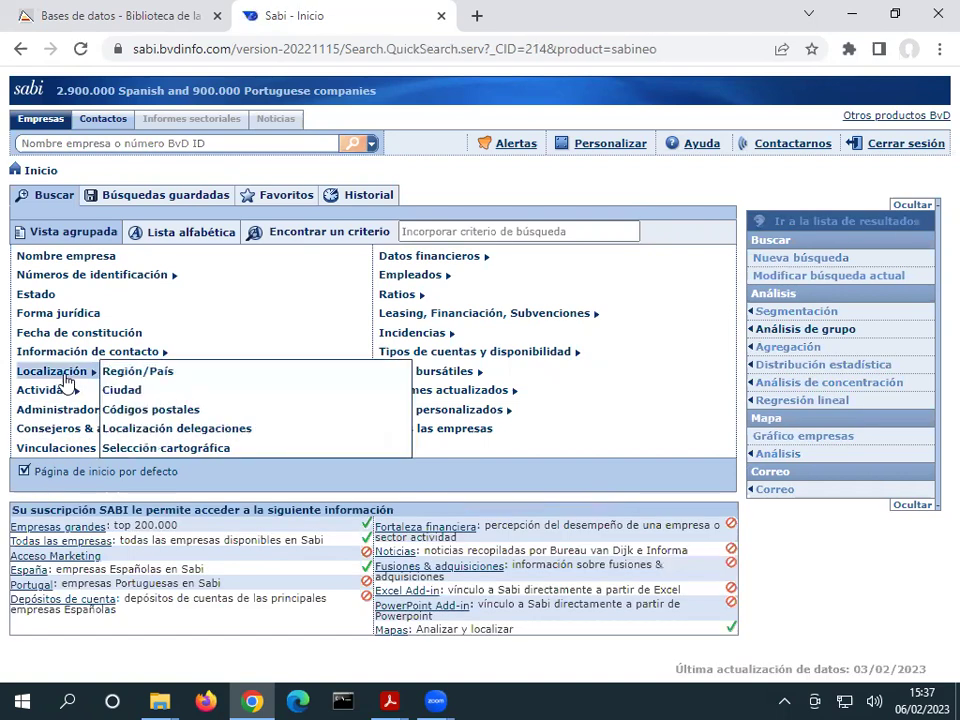
- Start a new city criterion, search for "alicante" and select ALACANT/ALICANTE
left_click(131, 390)
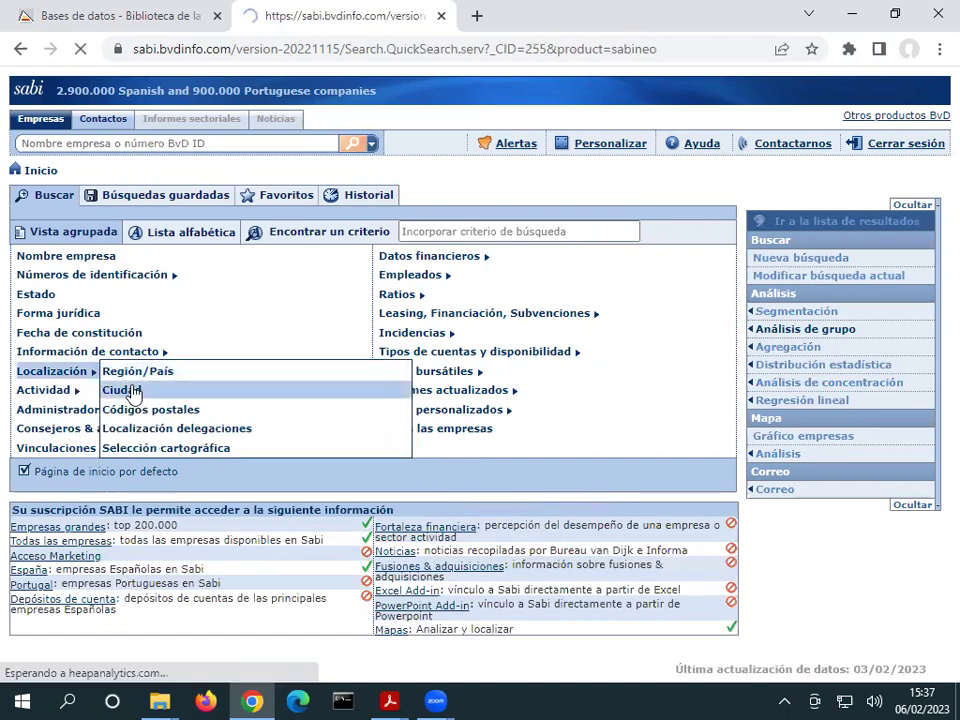
left_click(116, 244)
type("a")
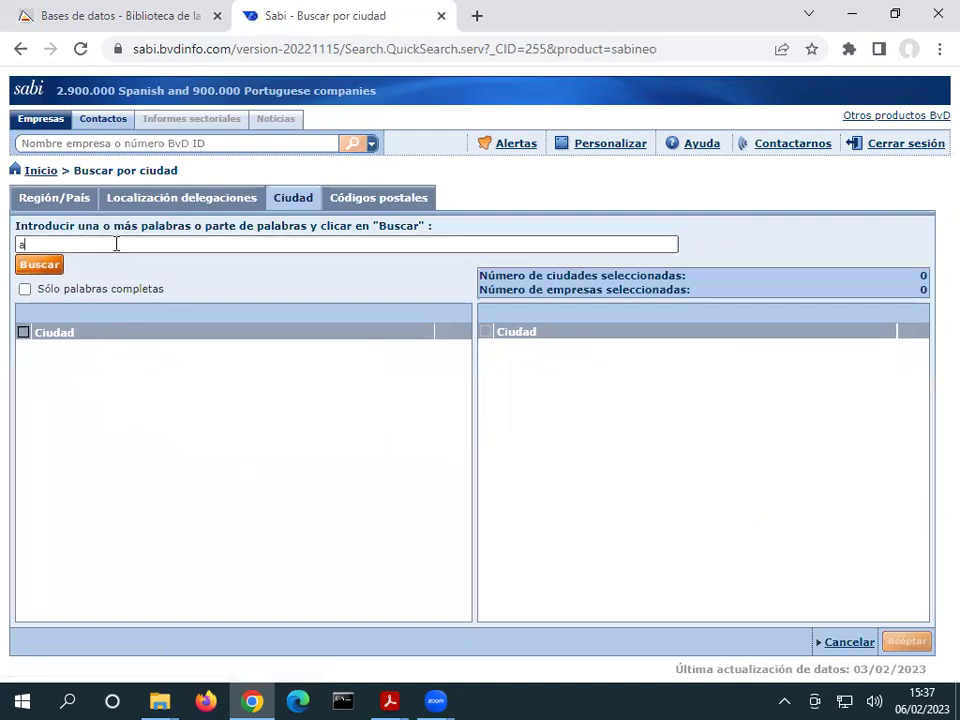
type("licante")
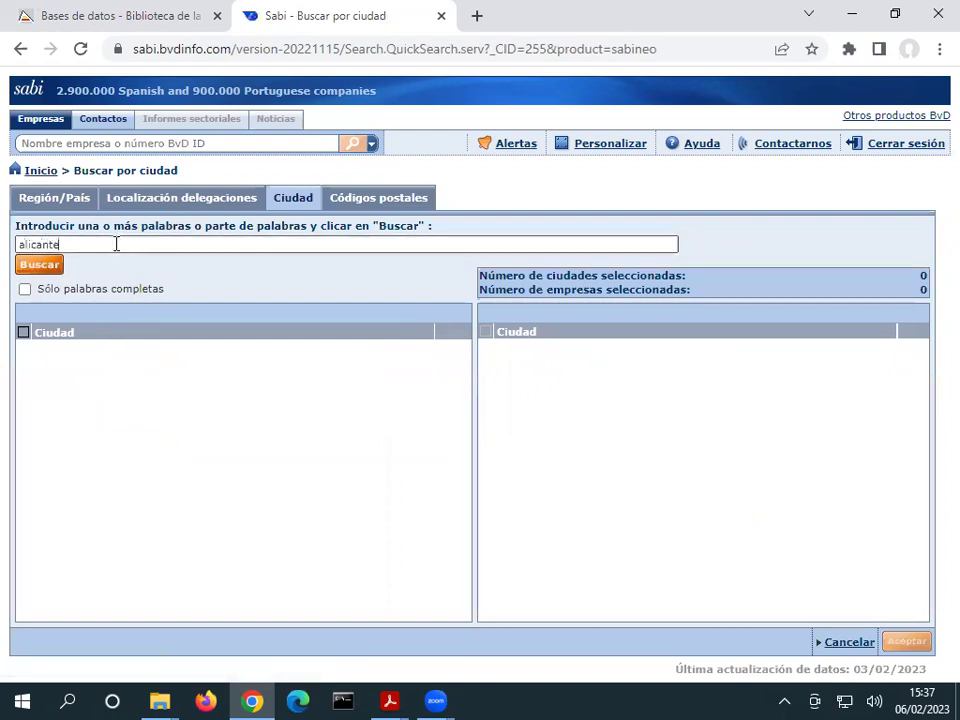
left_click(40, 265)
left_click(23, 349)
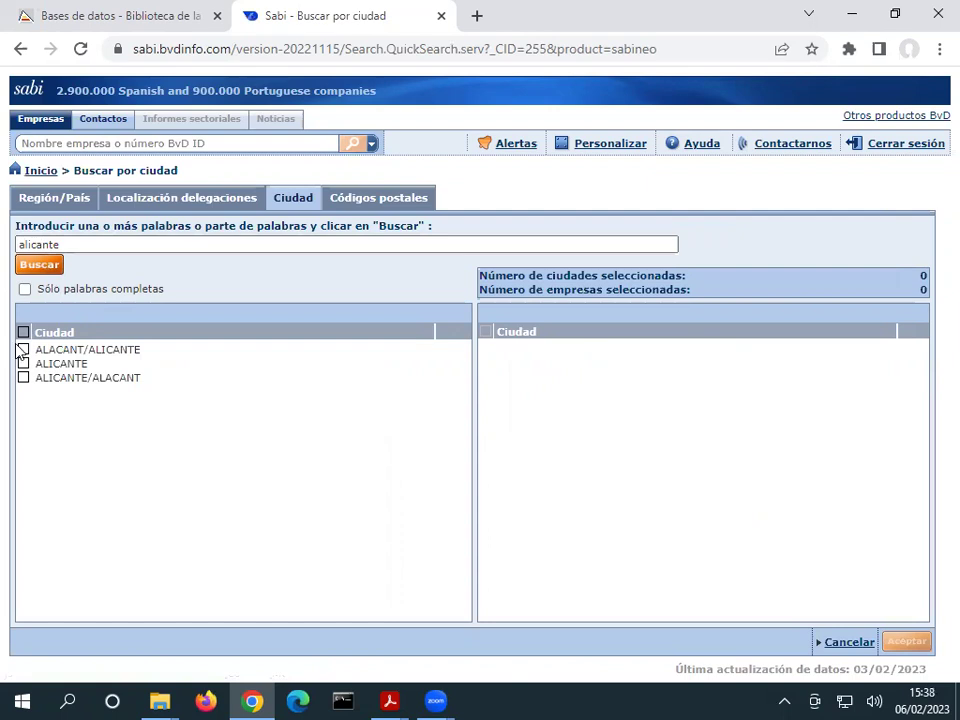
- Search the cities for "elche" and add ELCHE to the selected cities
left_click(270, 242)
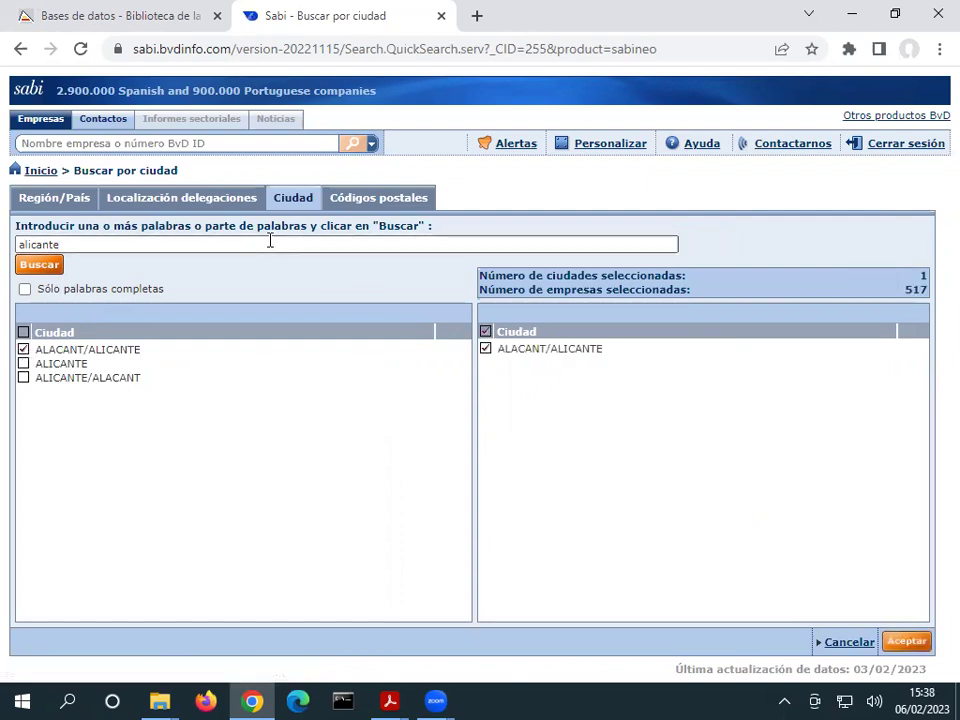
double_click(38, 247)
type("el")
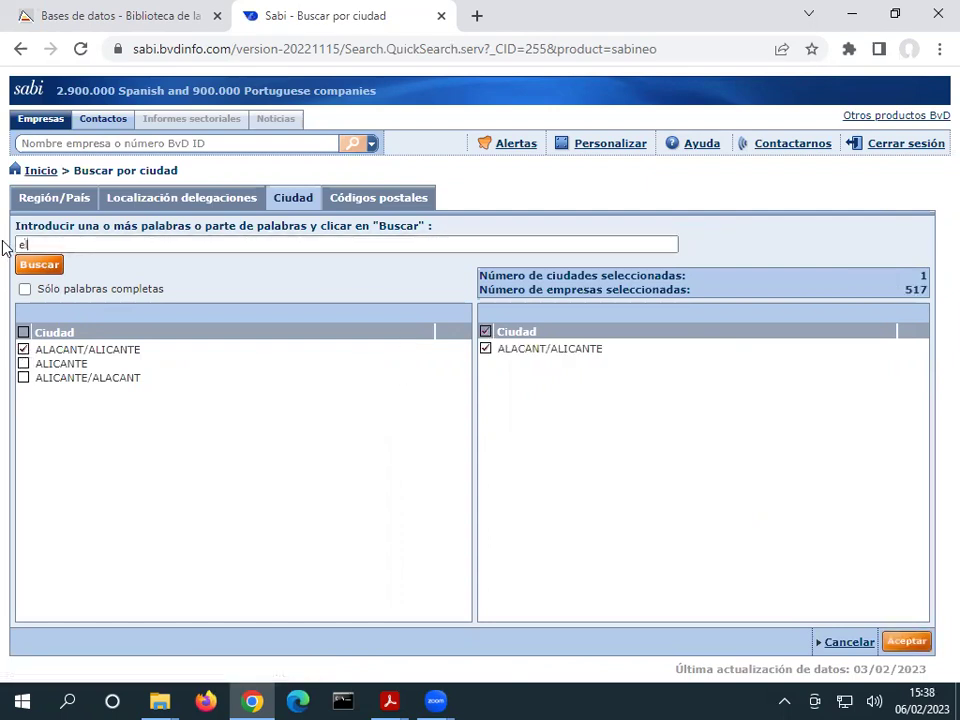
type("che")
left_click(38, 265)
left_click(23, 349)
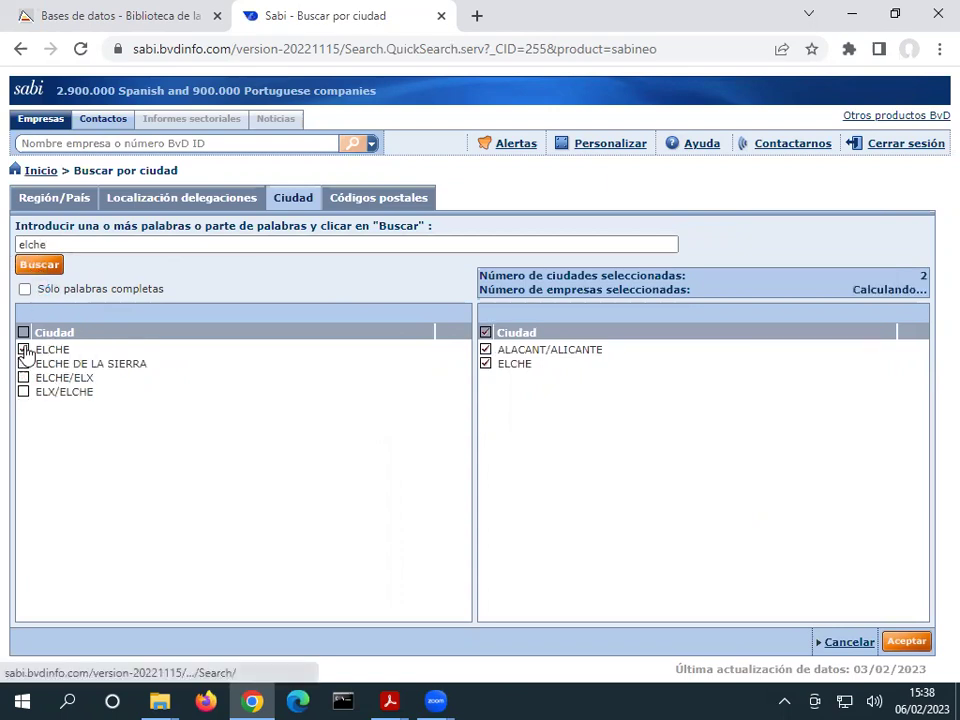
- Search the cities for "benidorm", add BENIDORM to the selection and accept the city criterion
left_click_drag(264, 244, 5, 238)
type("benidorm")
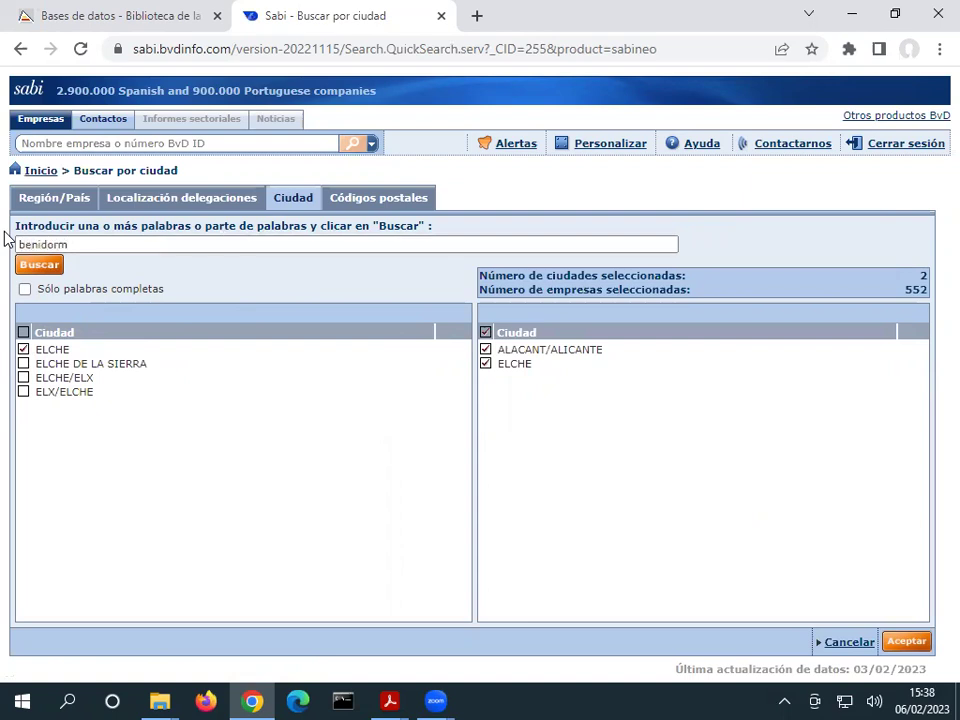
left_click(38, 265)
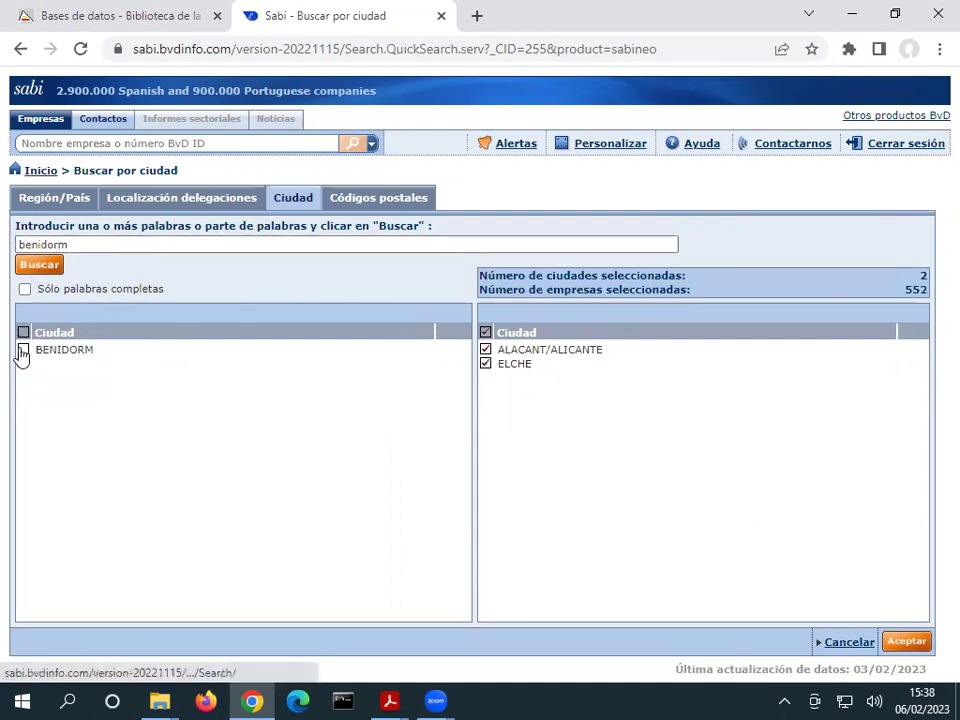
left_click(23, 350)
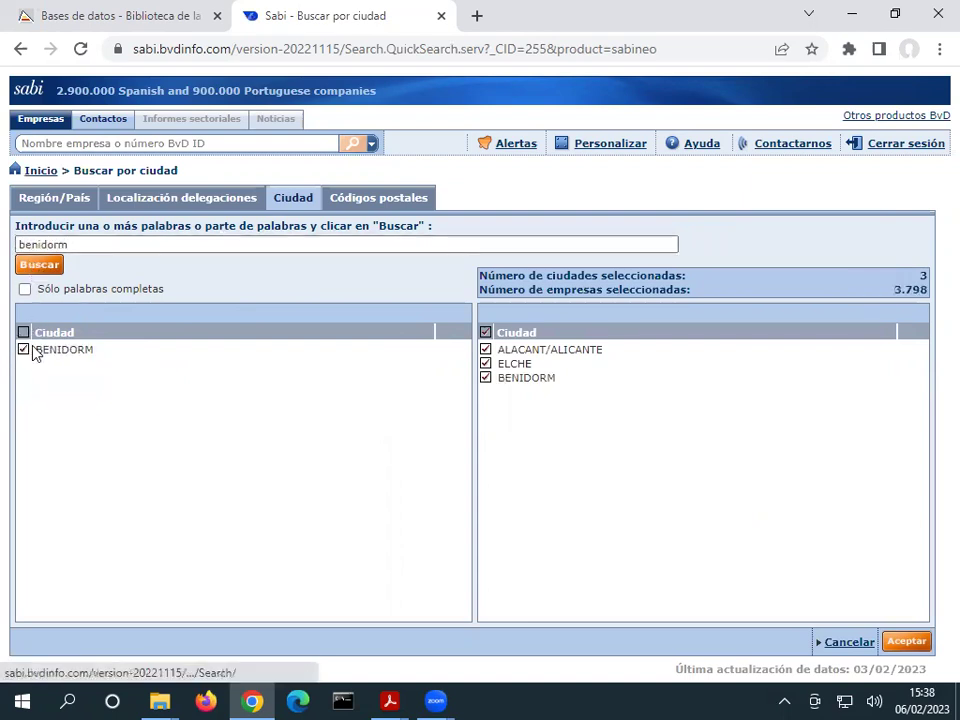
left_click(905, 642)
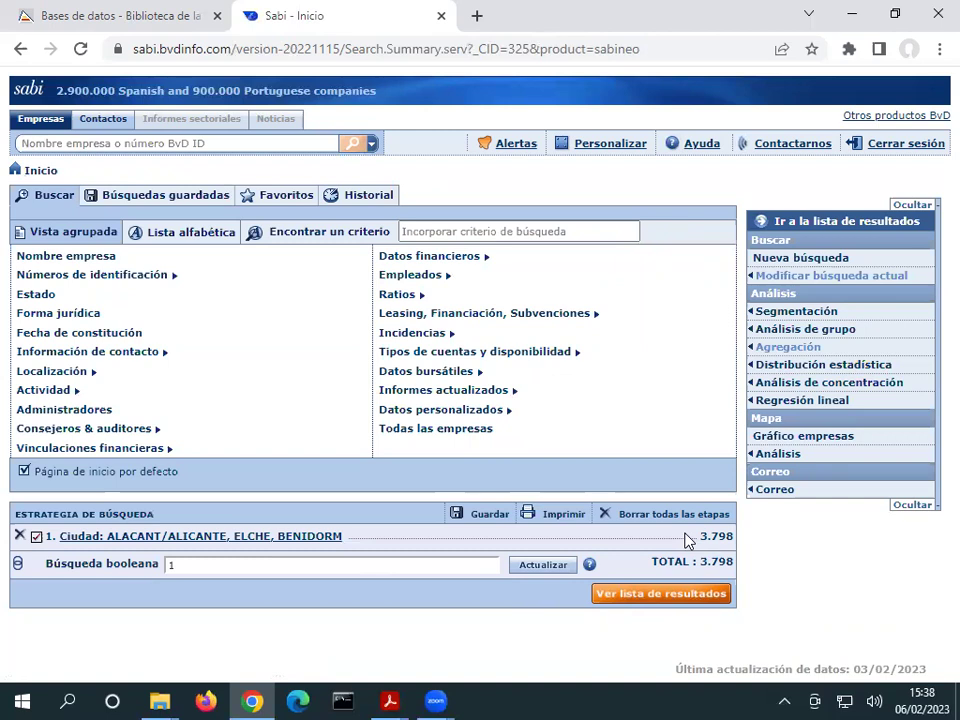
- Open the activity classifications criterion and search the CNAE 2009 primary codes for "camping"
left_click(66, 392)
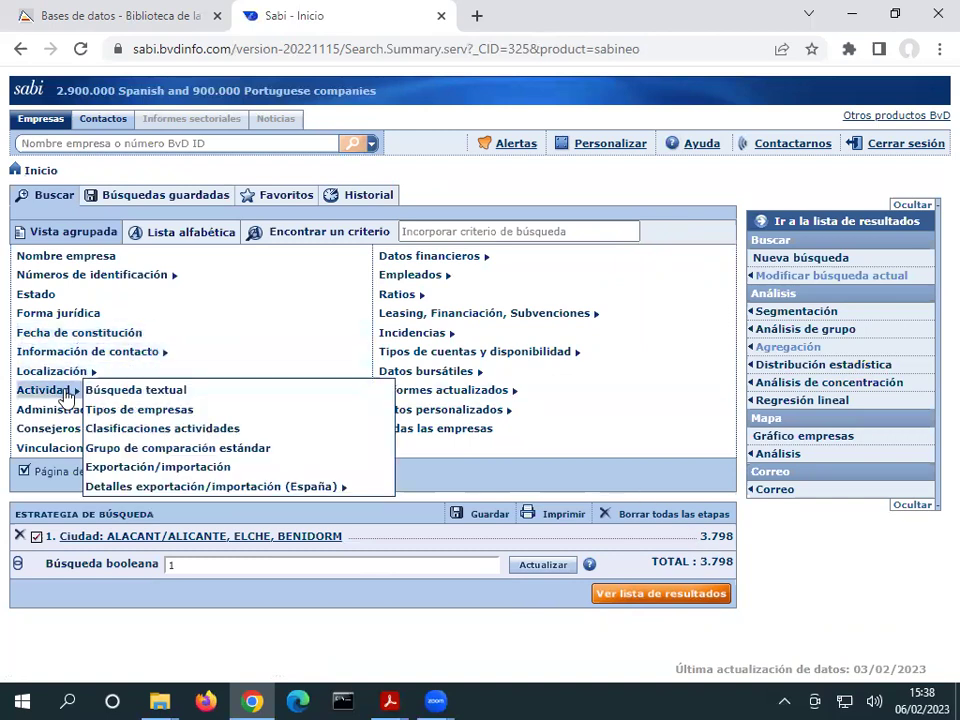
left_click(155, 430)
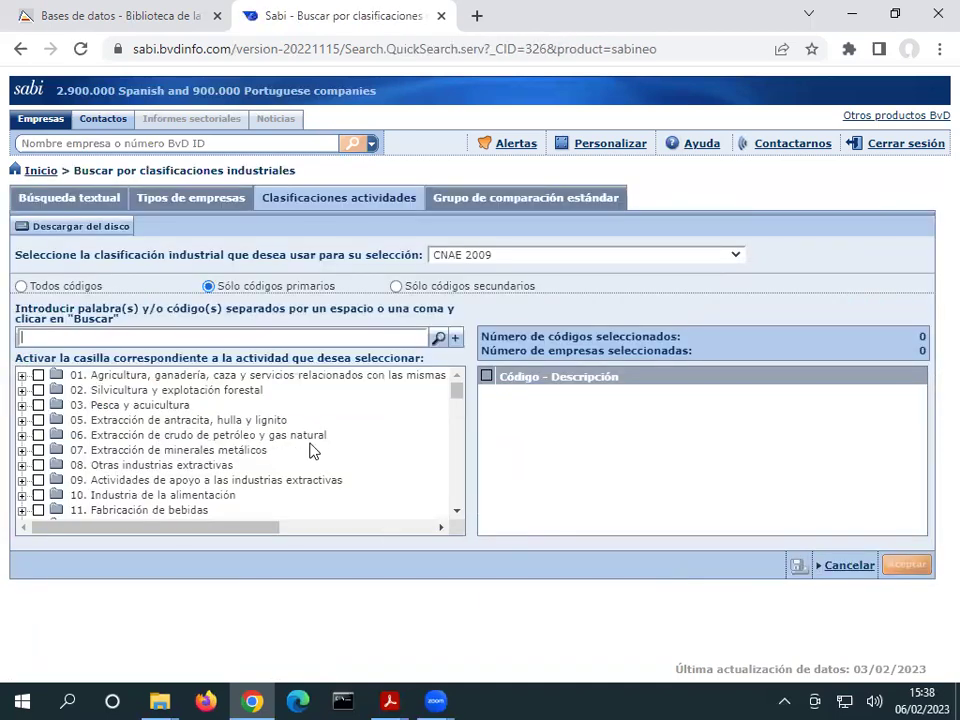
scroll(298, 455, "down", 5)
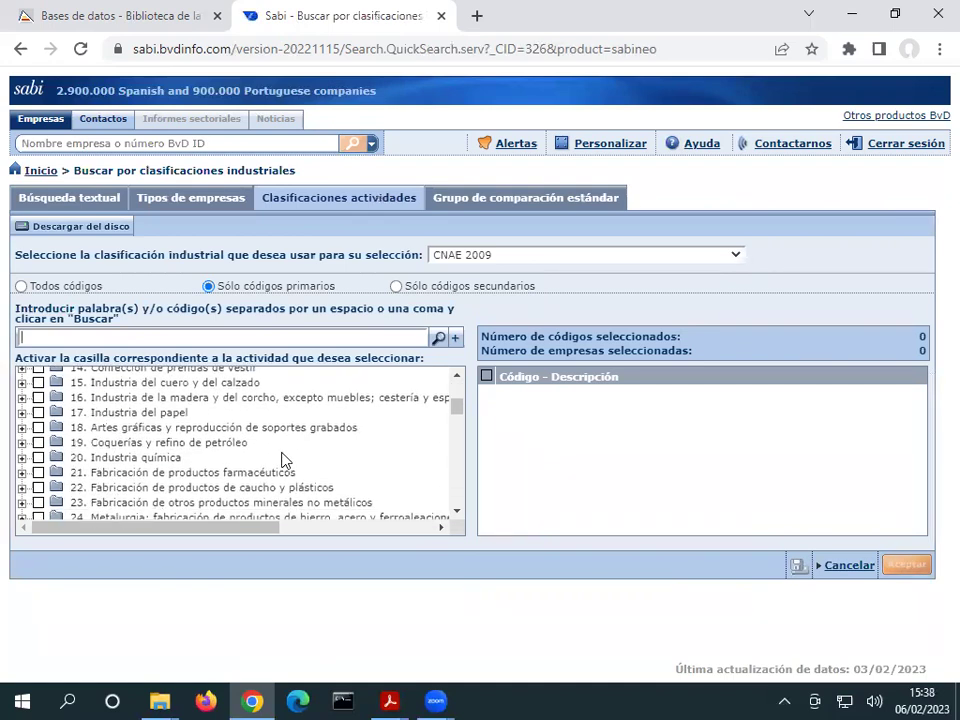
scroll(283, 465, "up", 5)
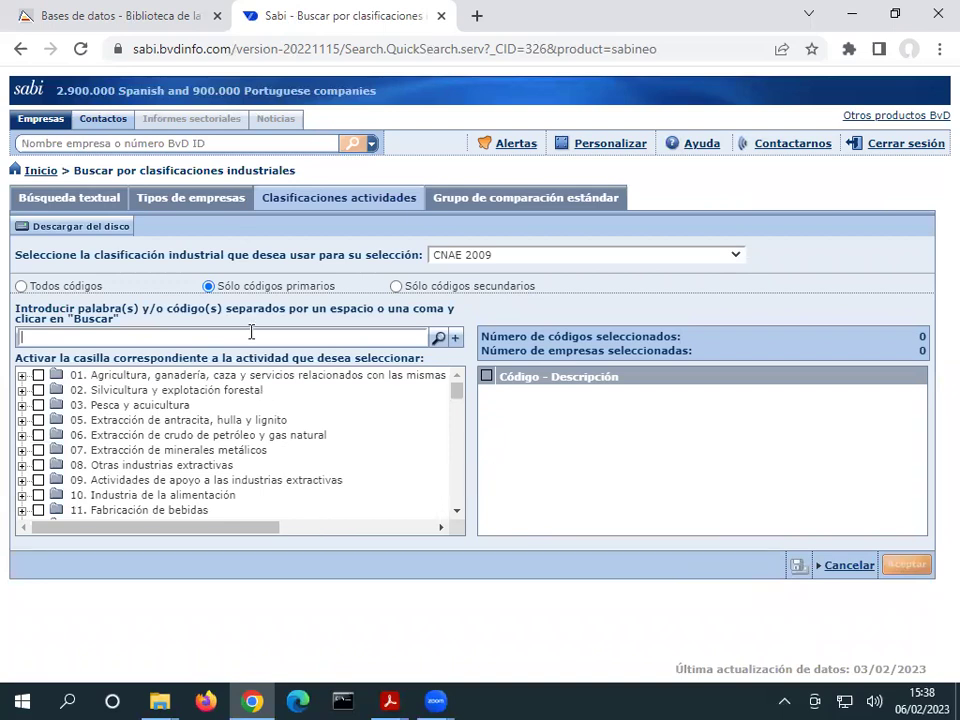
type("campign")
key("BackSpace")
key("BackSpace")
type("ng")
left_click(438, 338)
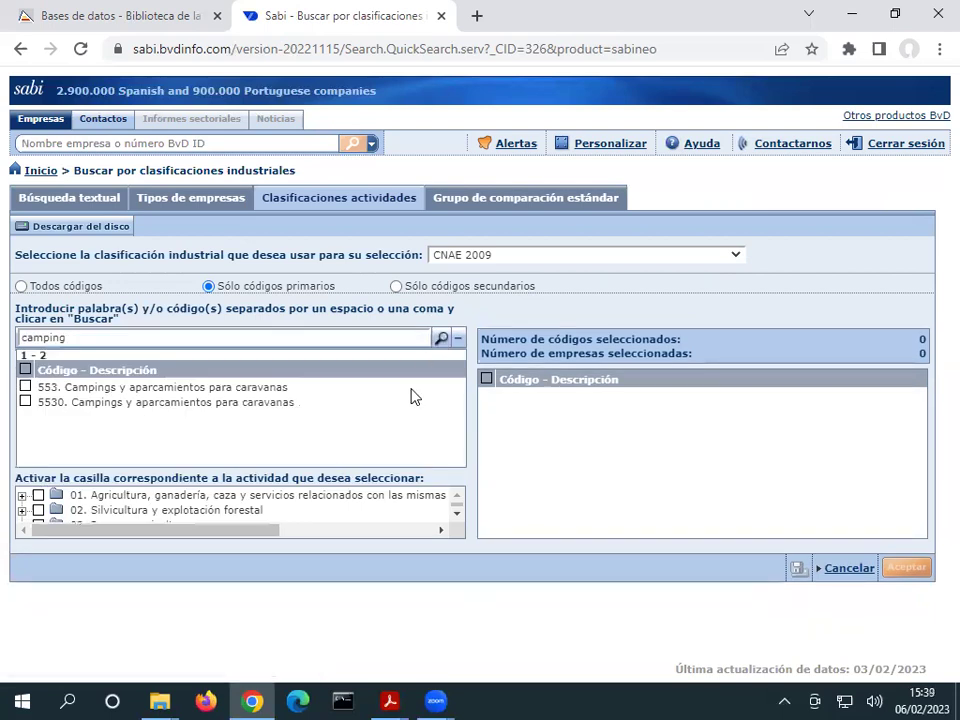
- Select code 553 Campings y aparcamientos para caravanas and accept it as a search criterion
left_click_drag(64, 387, 290, 393)
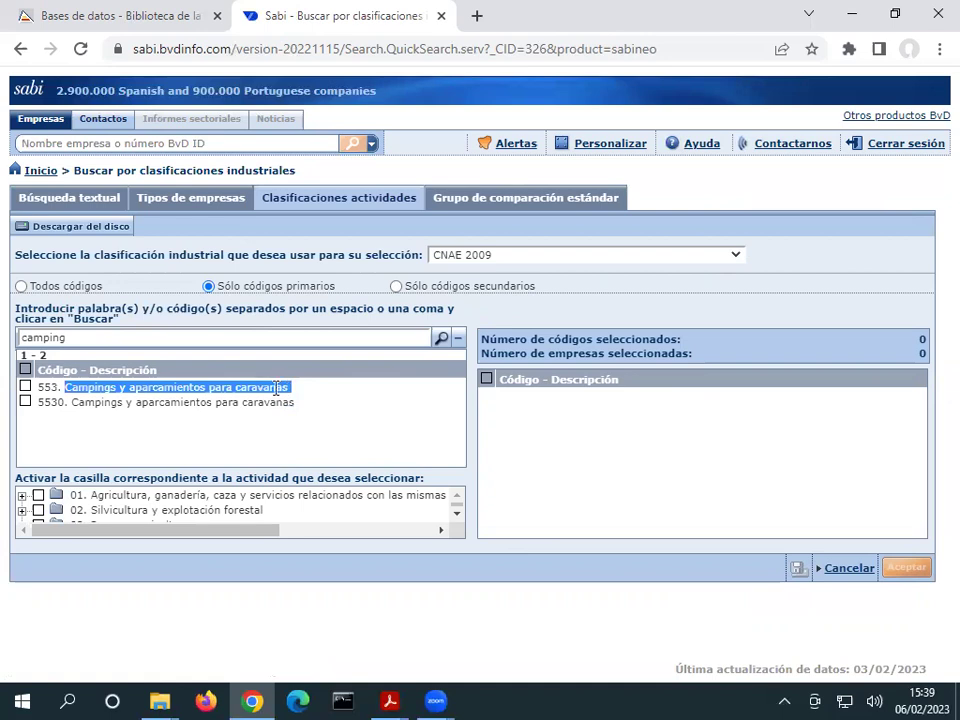
left_click(25, 387)
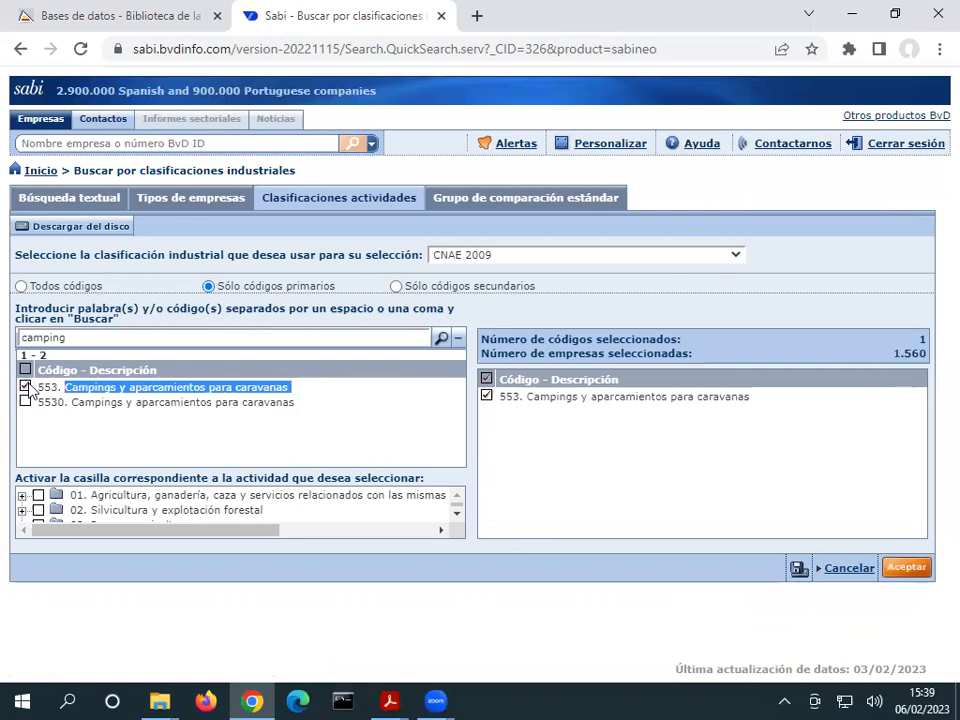
left_click(907, 568)
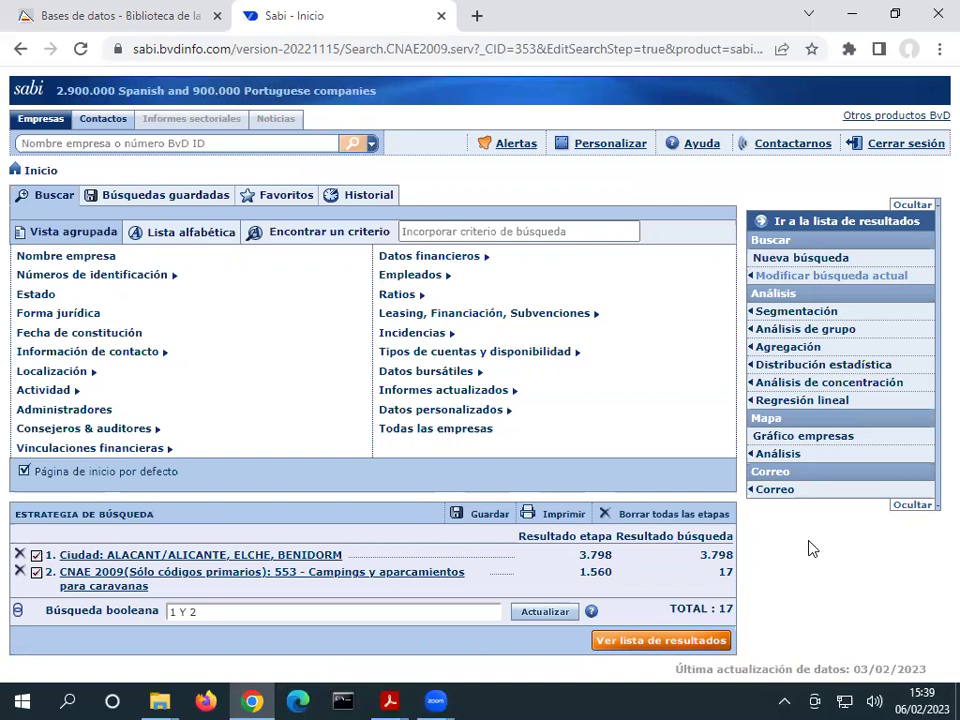
- Show the list of results for the combined city and activity search and look through the companies
left_click(662, 641)
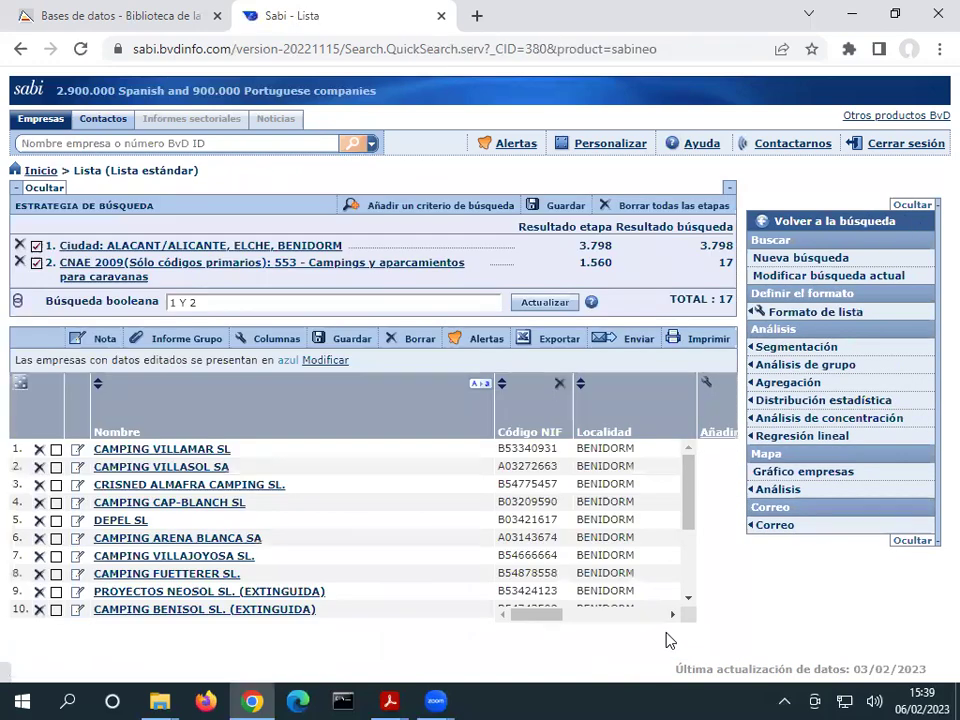
scroll(604, 492, "down", 3)
scroll(604, 500, "up", 3)
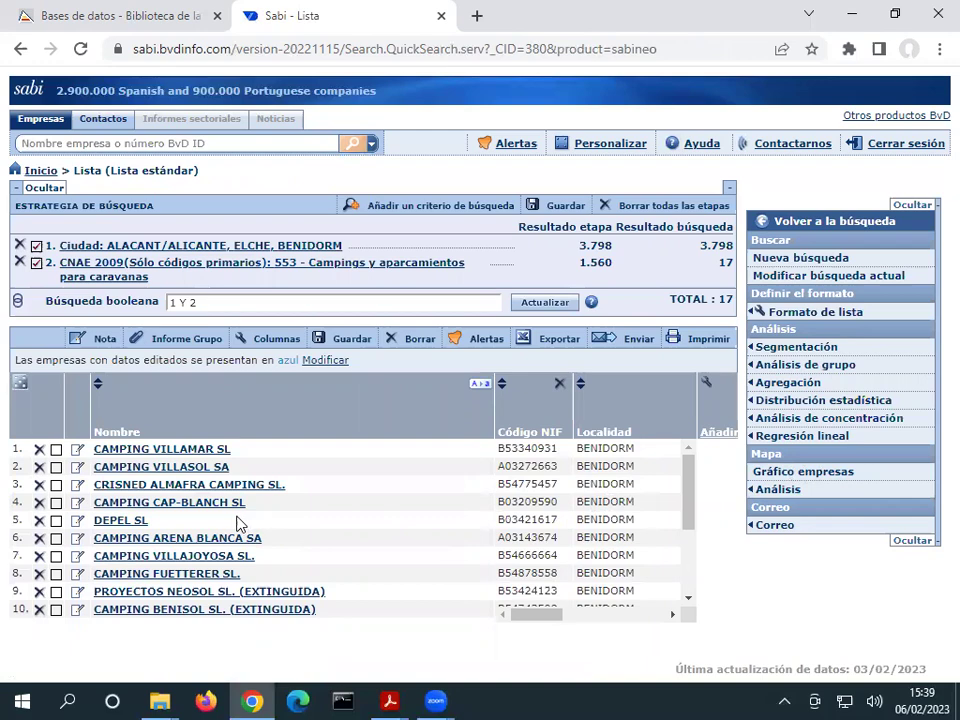
left_click_drag(688, 486, 688, 440)
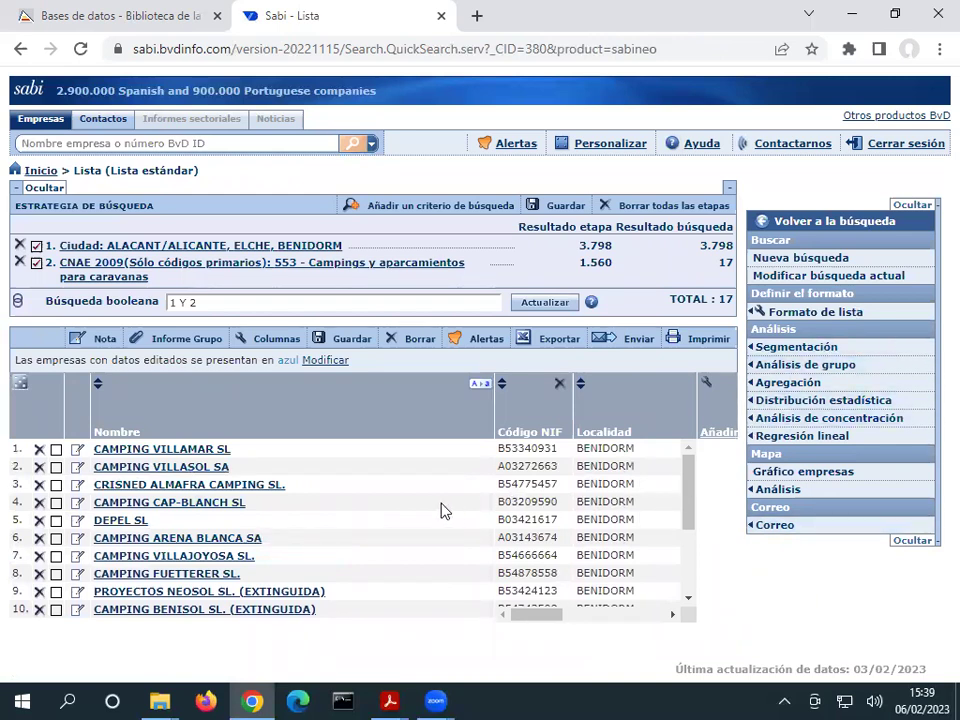
- Look through the campsite results and mark all 17 companies, from CAMPING VILLAMAR SL to TERRAZAS MAGICAS SL
left_click_drag(690, 506, 690, 594)
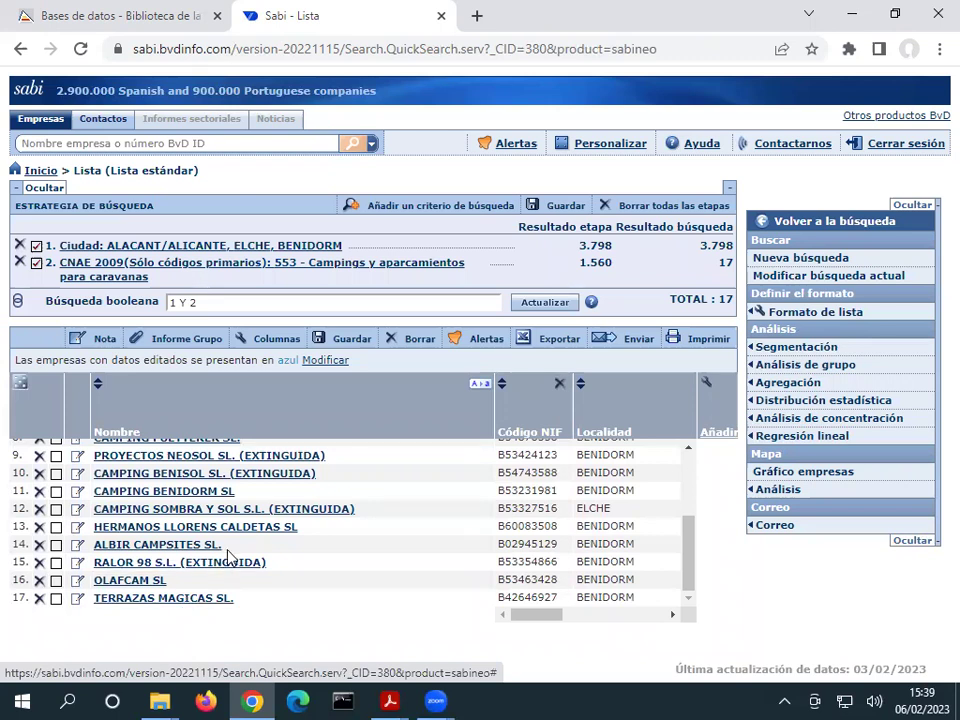
left_click_drag(686, 563, 671, 467)
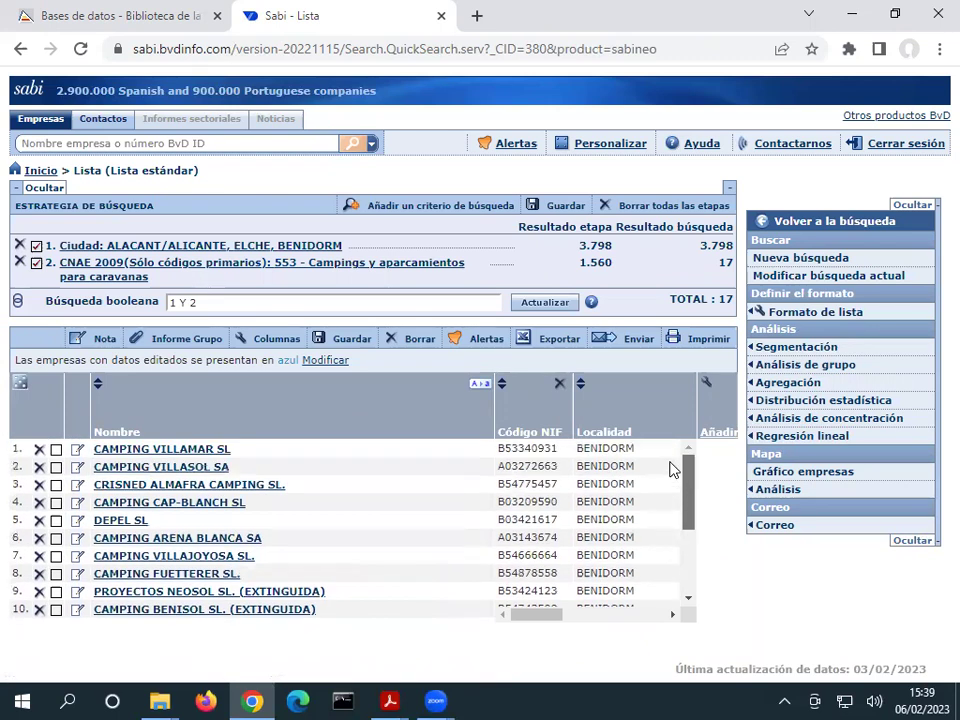
left_click(56, 449)
left_click(56, 467)
left_click(56, 485)
left_click(56, 506)
left_click(56, 524)
left_click(56, 543)
left_click(56, 562)
left_click(56, 599)
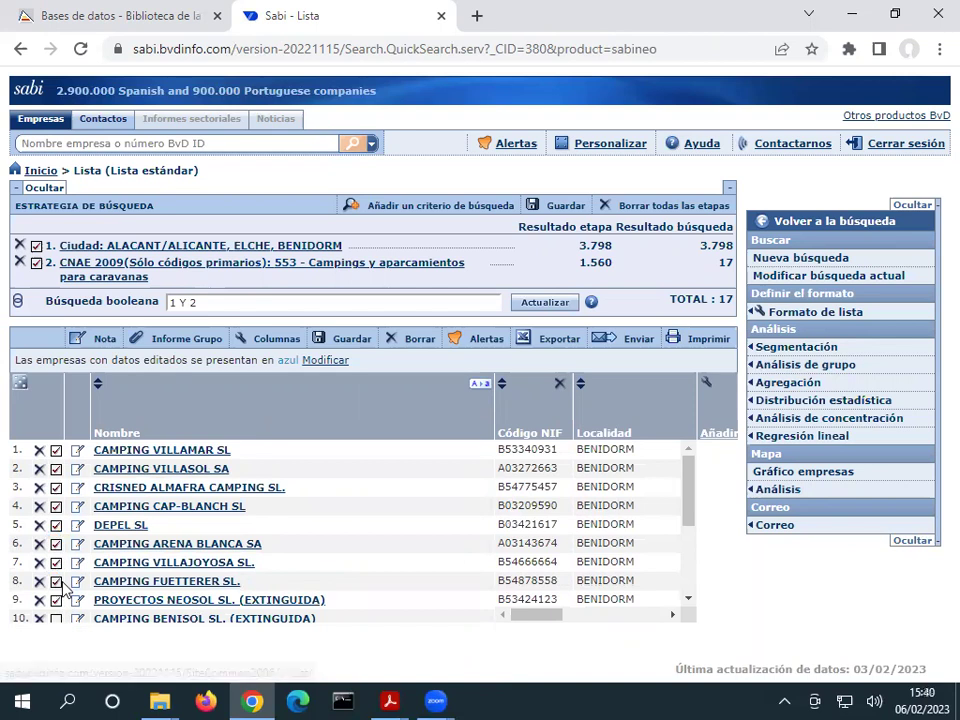
left_click(56, 618)
left_click_drag(690, 506, 696, 591)
left_click(56, 484)
left_click(56, 503)
left_click(56, 522)
left_click(56, 541)
left_click(56, 559)
left_click(56, 578)
left_click(56, 598)
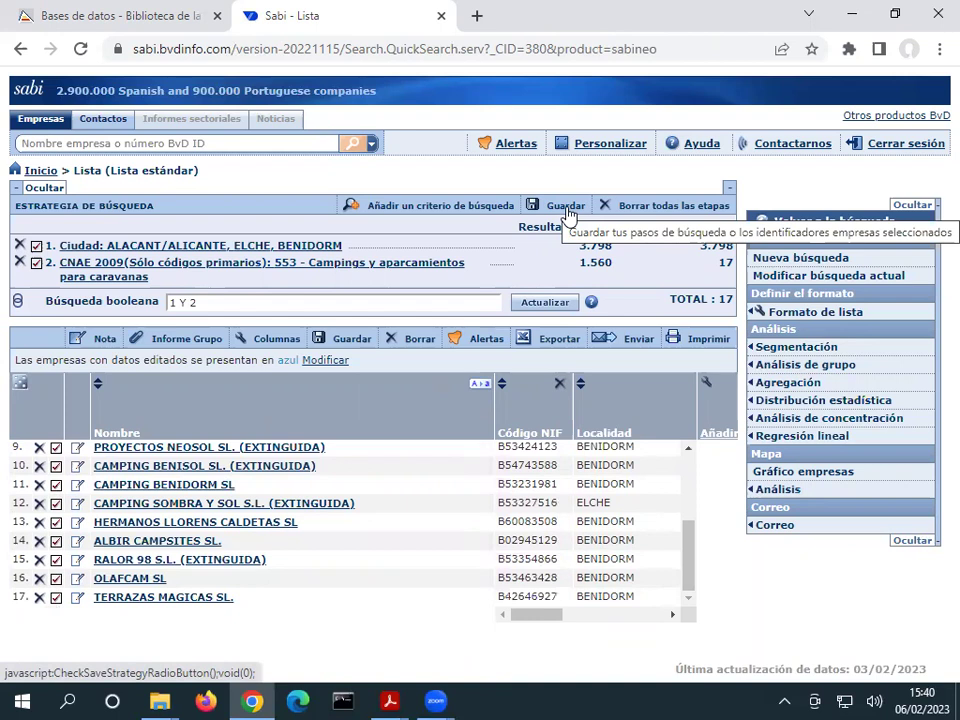
- Display the marked companies on the map and examine how they are distributed along the coast around Alicante
left_click(849, 479)
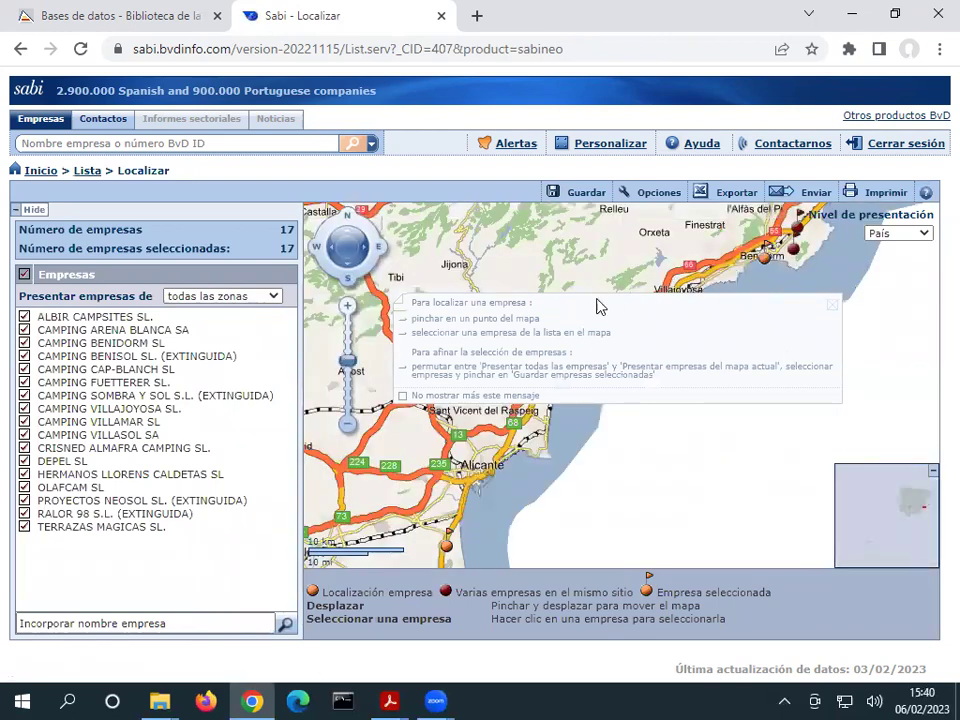
scroll(746, 388, "down", 2)
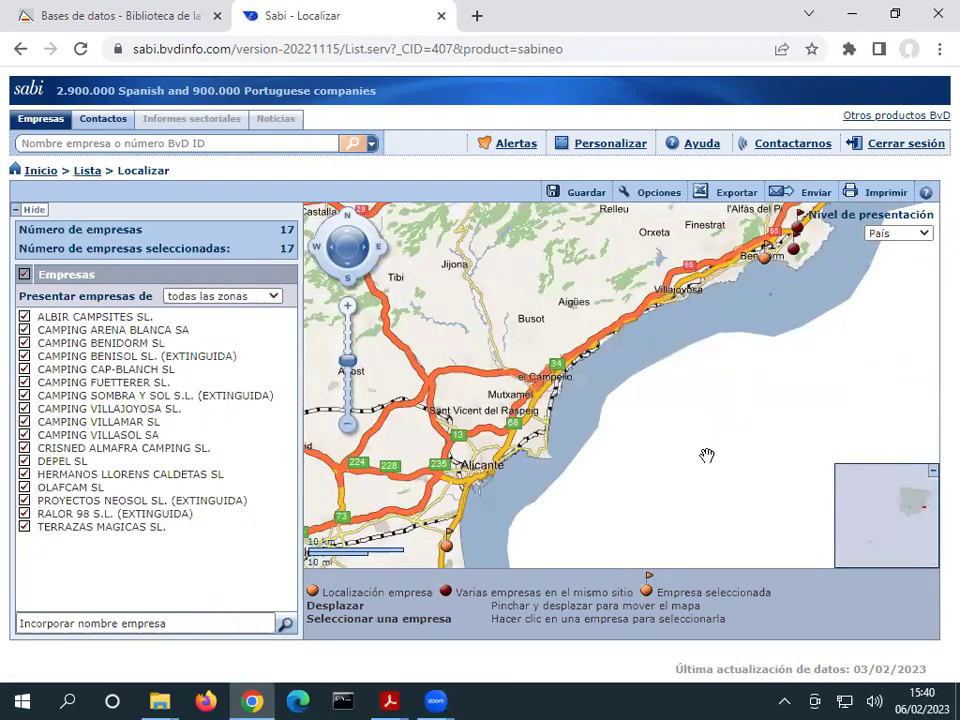
scroll(707, 458, "up", 1)
left_click_drag(750, 418, 634, 351)
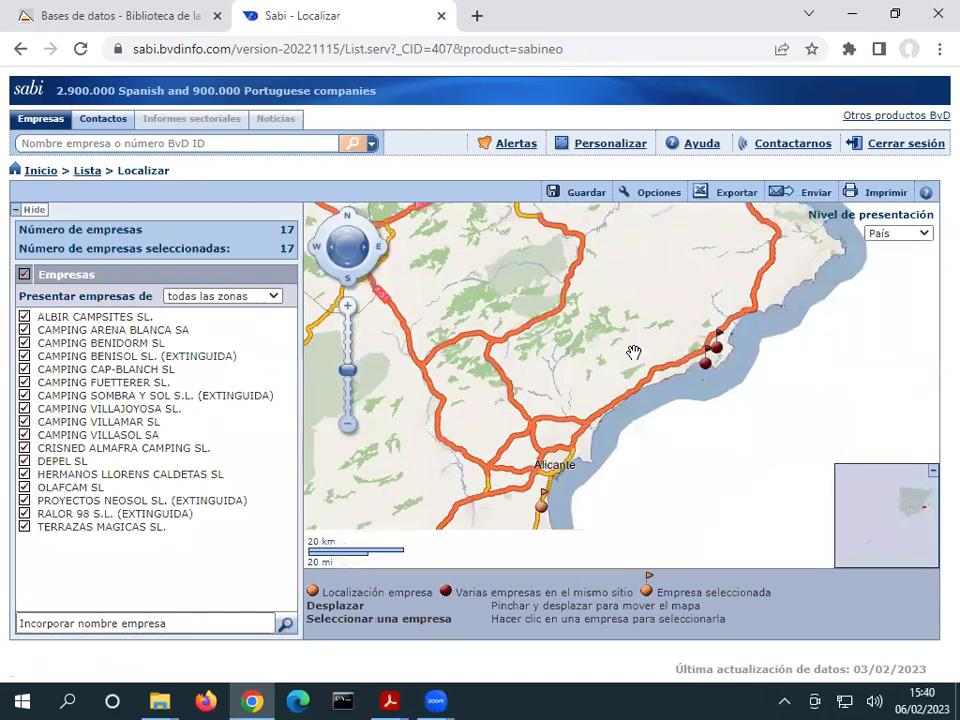
scroll(664, 392, "down", 1)
scroll(724, 443, "down", 1)
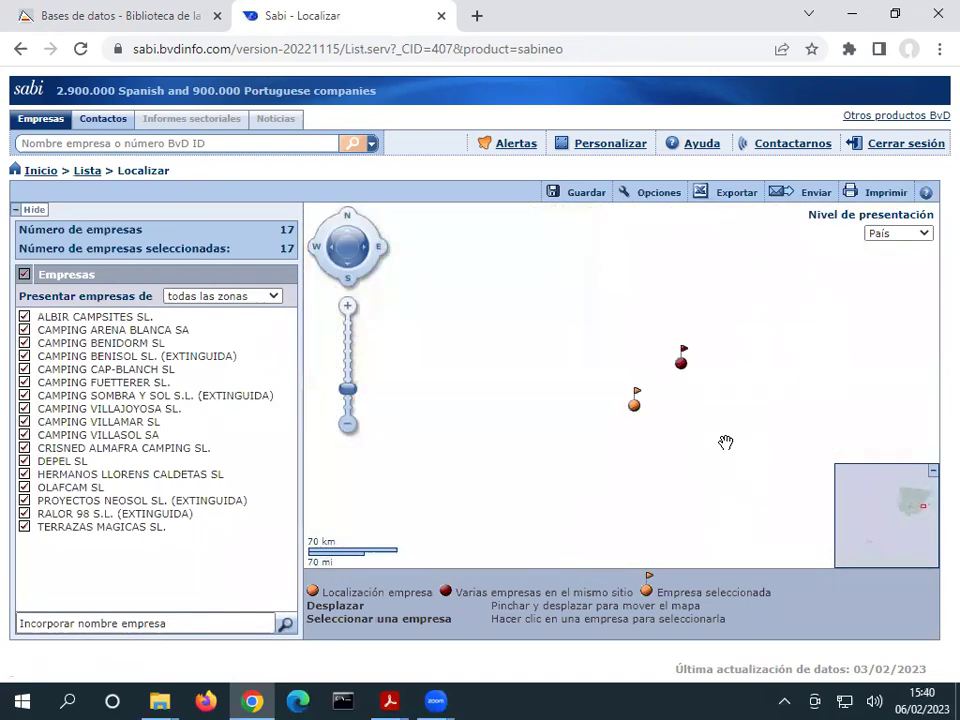
scroll(722, 446, "down", 1)
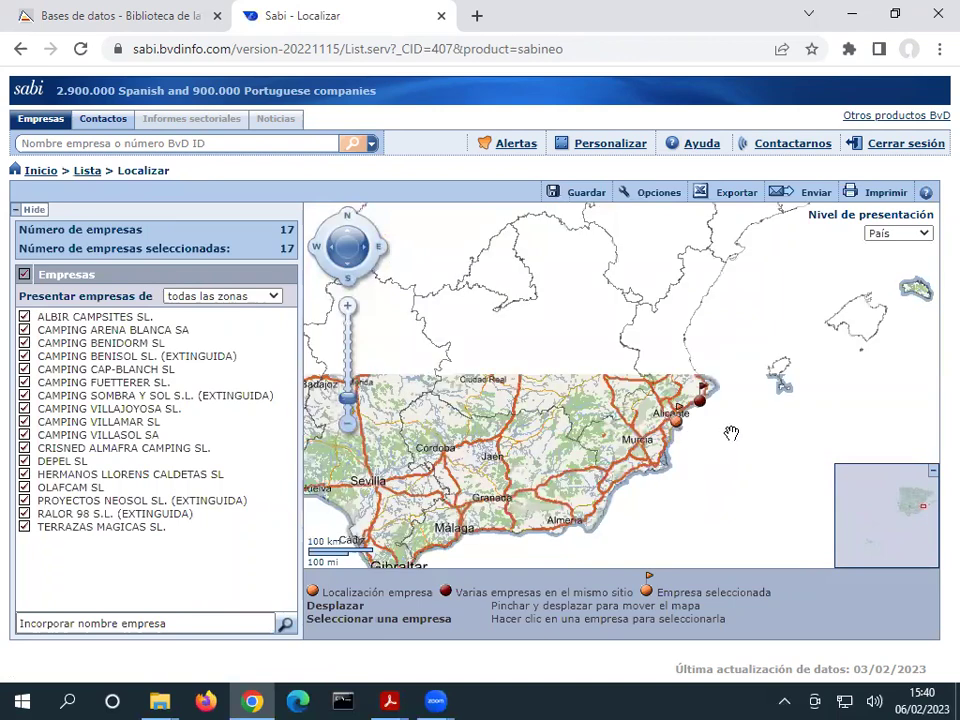
scroll(739, 452, "up", 1)
left_click_drag(711, 422, 637, 467)
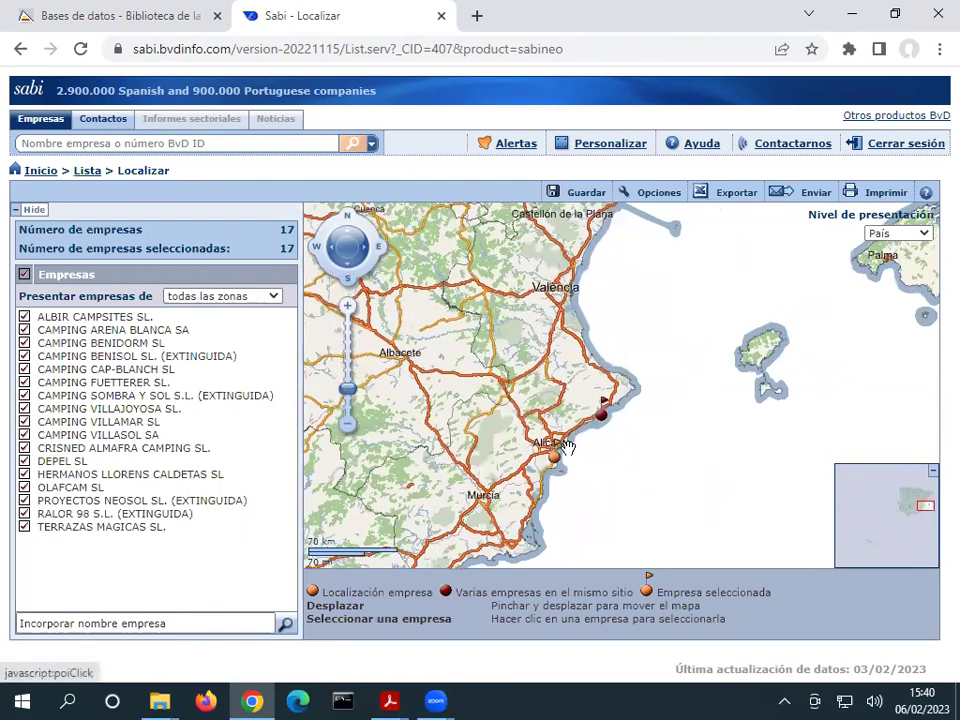
scroll(682, 431, "up", 1)
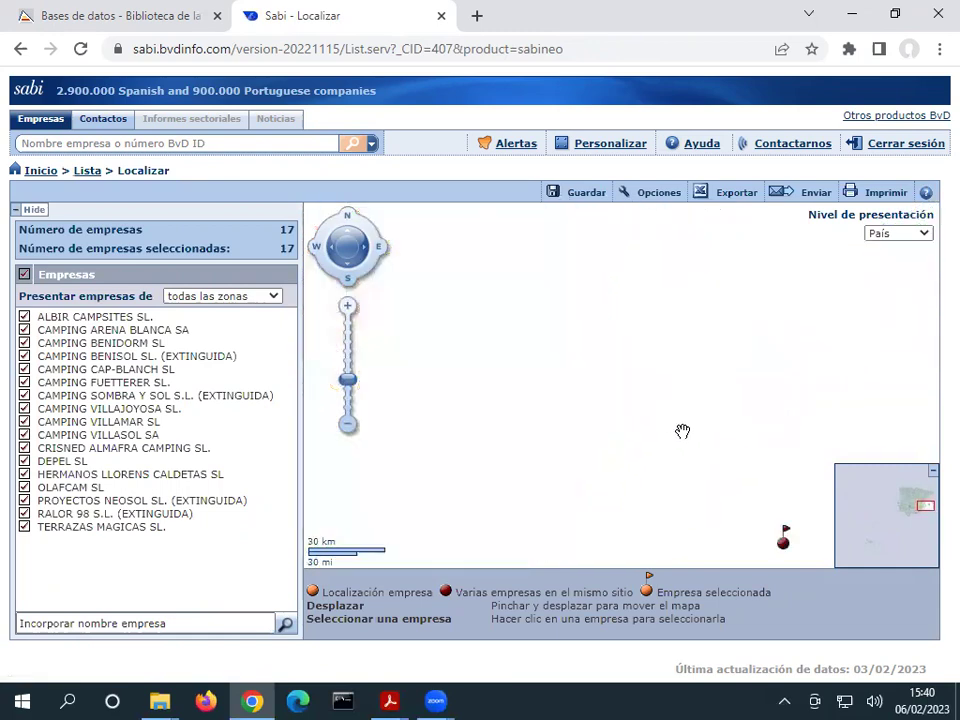
left_click_drag(694, 465, 630, 364)
left_click_drag(737, 467, 661, 374)
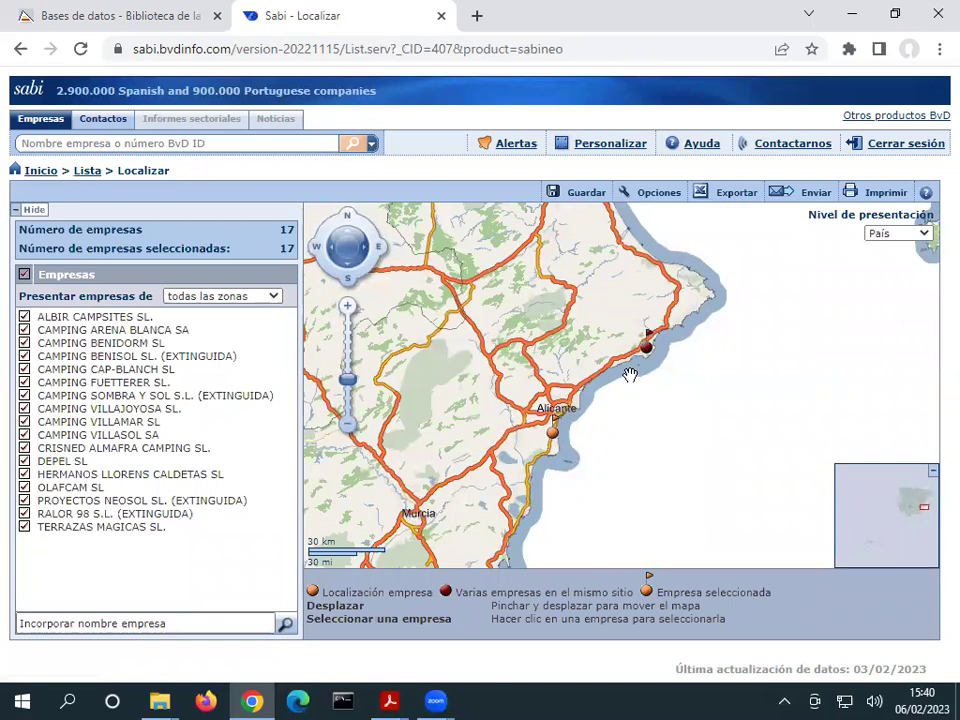
- Examine the individual company locations within Benidorm at street level on the map
double_click(648, 354)
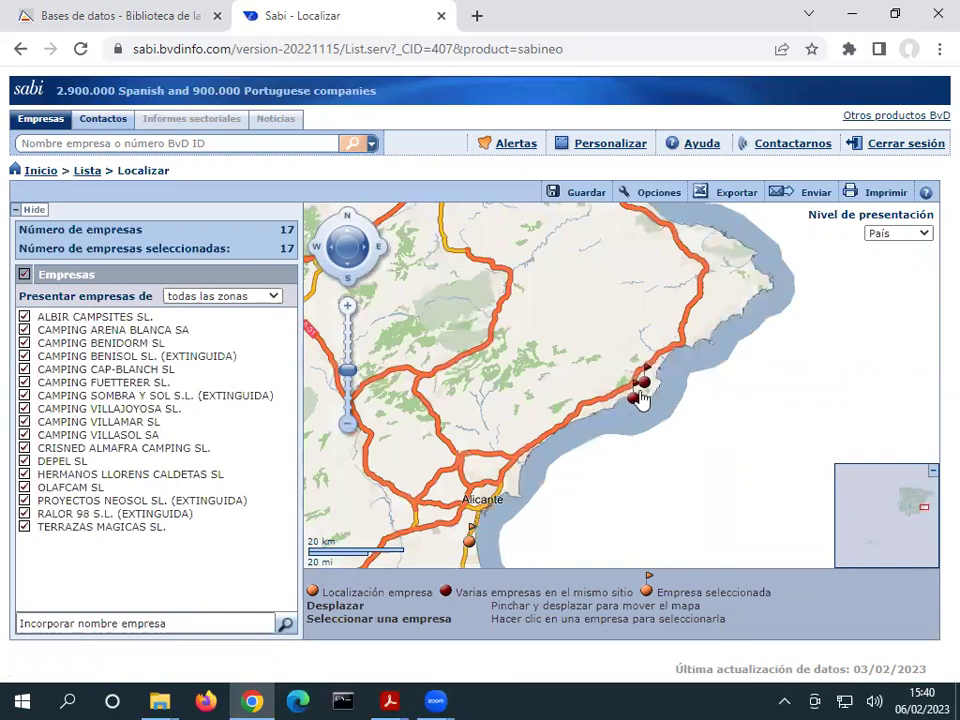
scroll(678, 437, "up", 1)
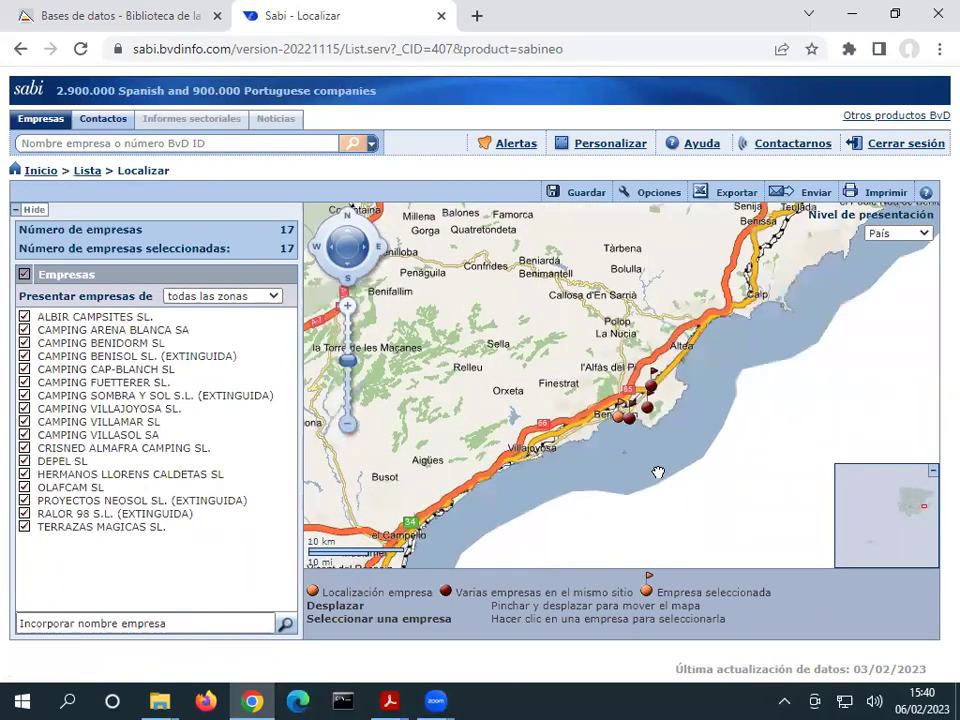
scroll(633, 466, "up", 1)
scroll(664, 456, "up", 1)
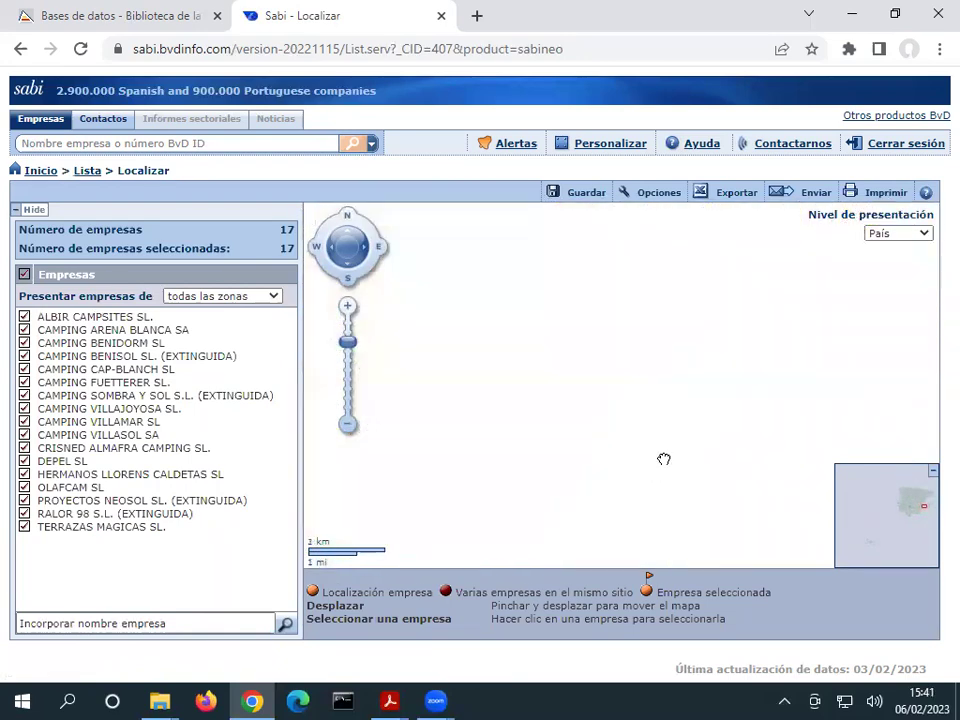
scroll(665, 440, "down", 1)
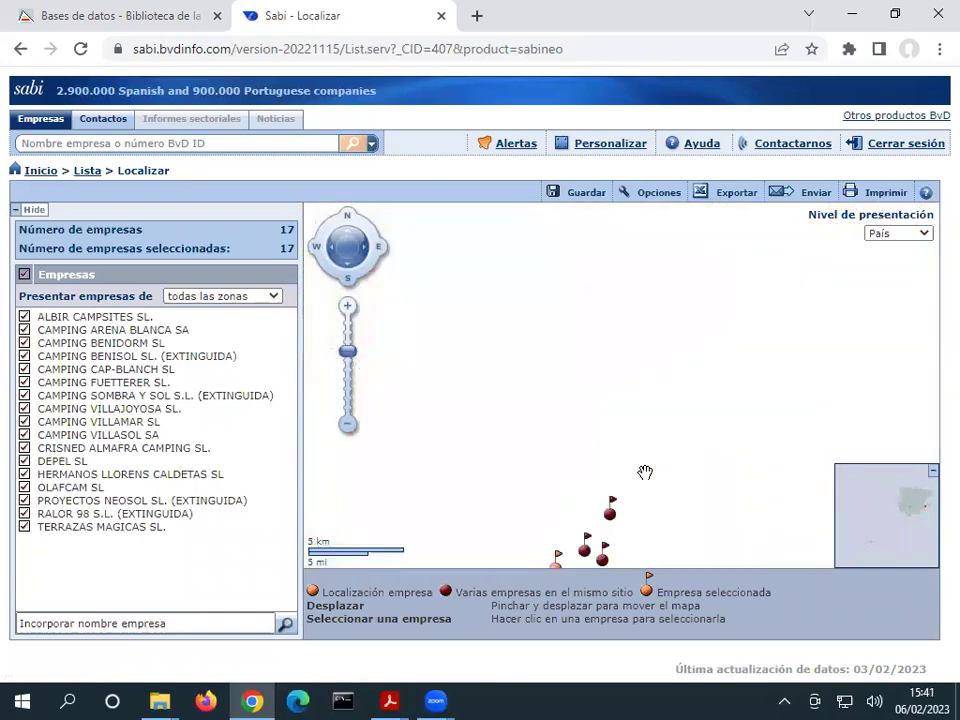
scroll(617, 450, "up", 2)
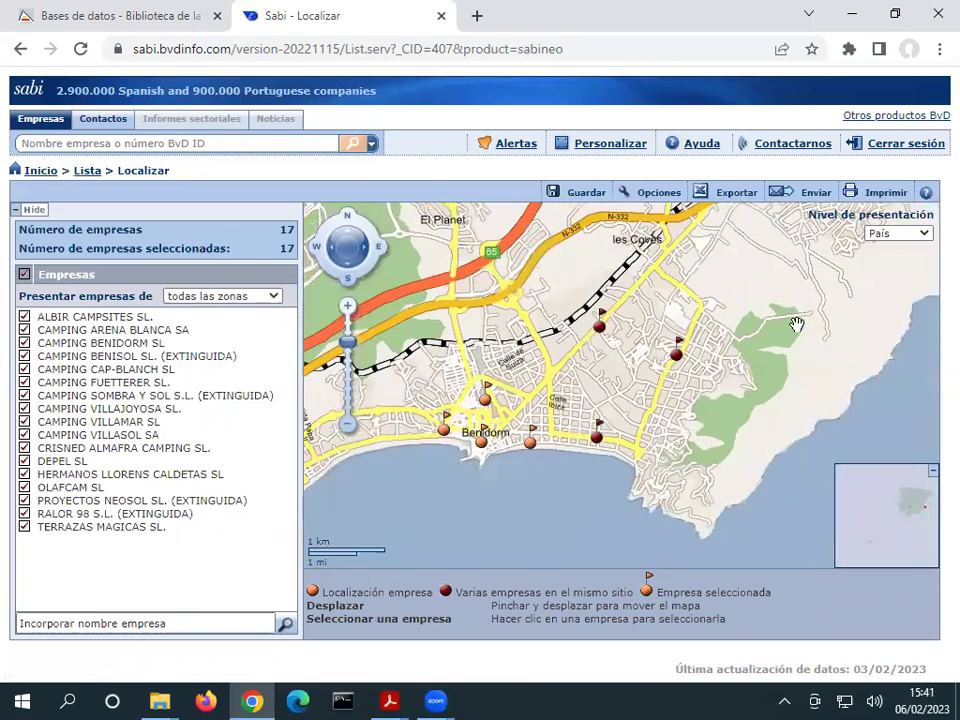
left_click_drag(795, 326, 875, 315)
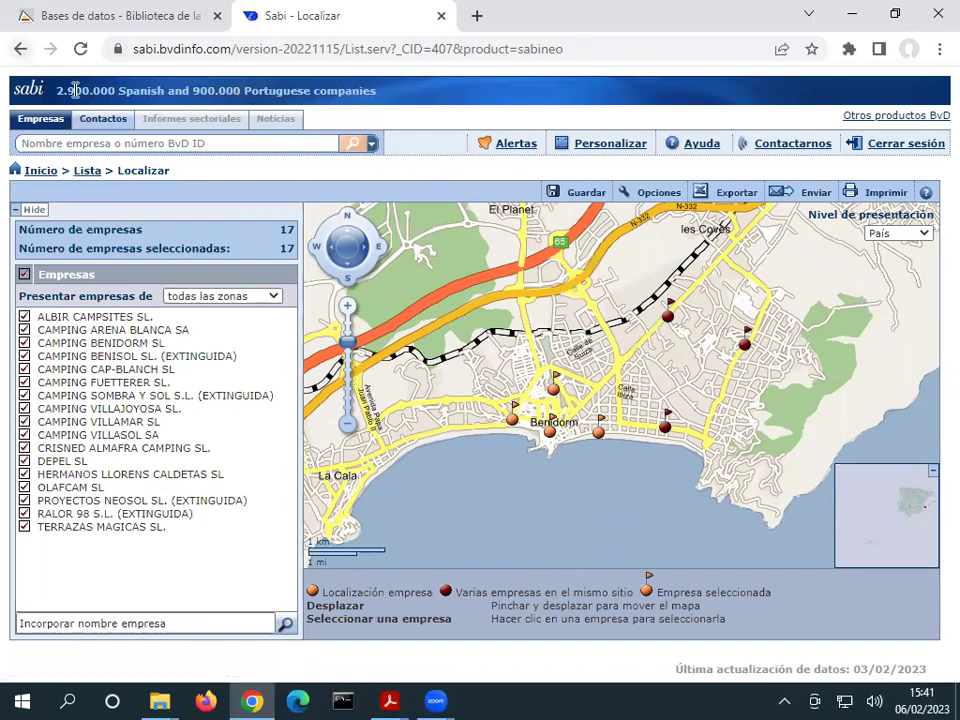
- Return to the company results list and review the available analysis and personalisation options
left_click(88, 177)
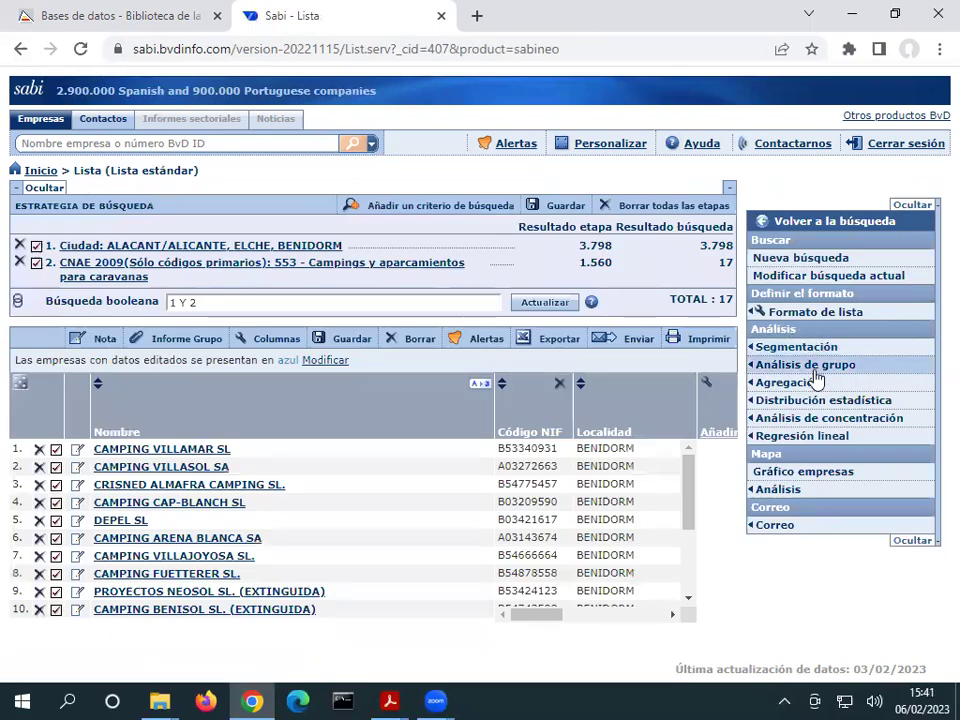
mouse_move(815, 378)
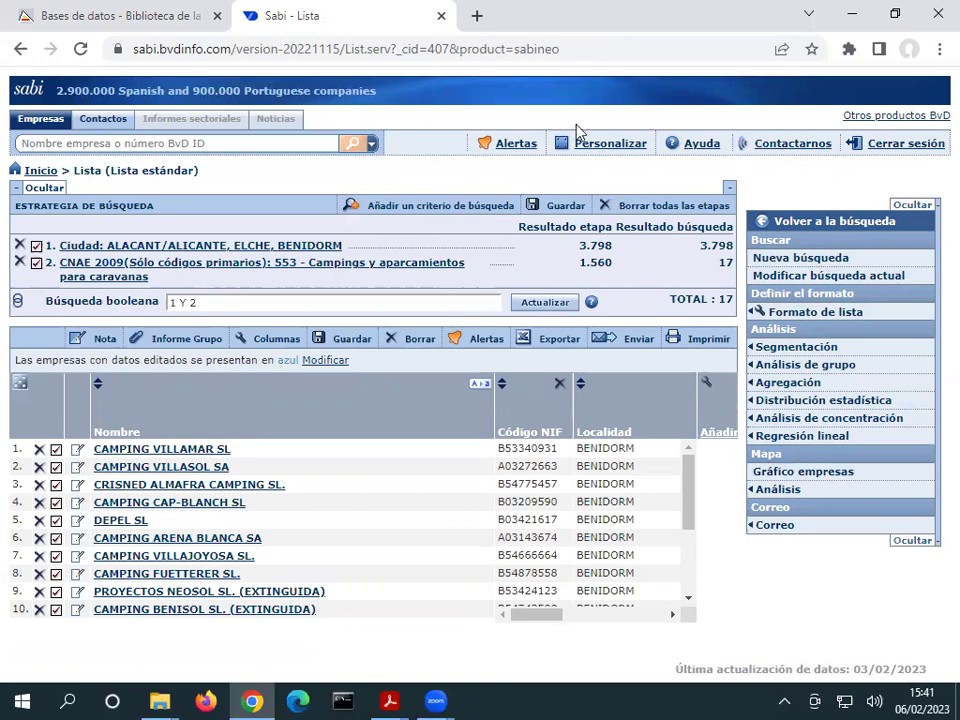
mouse_move(590, 150)
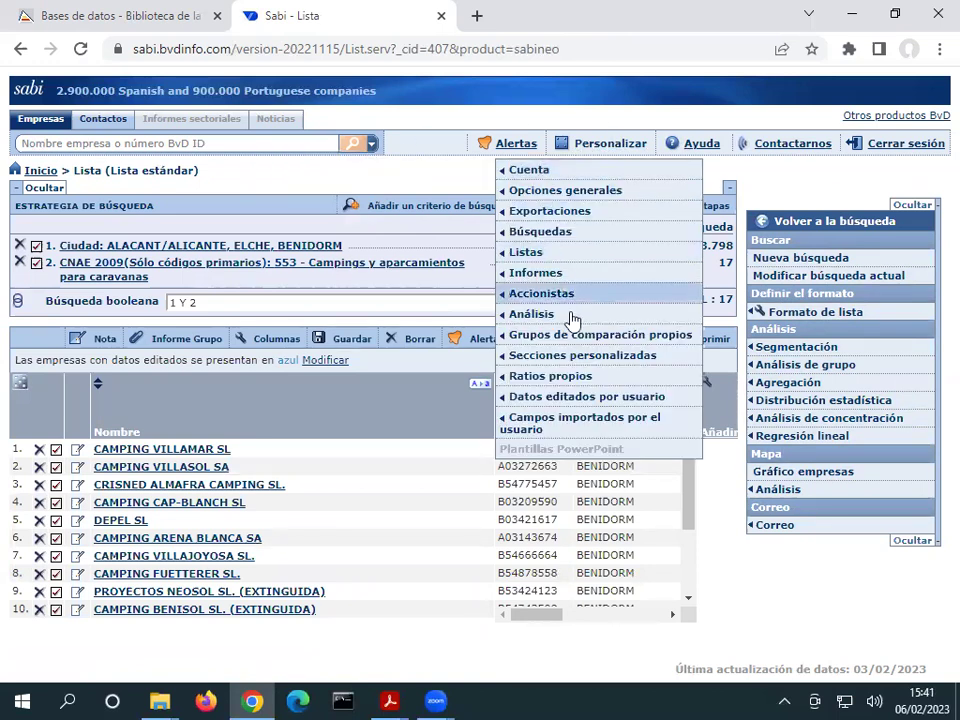
mouse_move(563, 429)
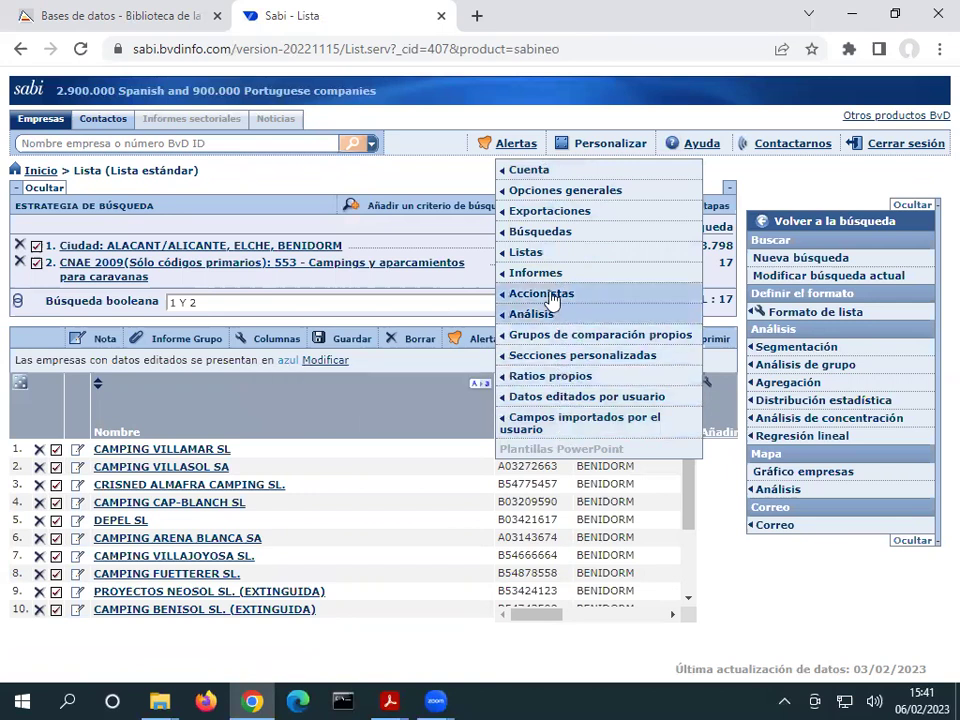
mouse_move(549, 286)
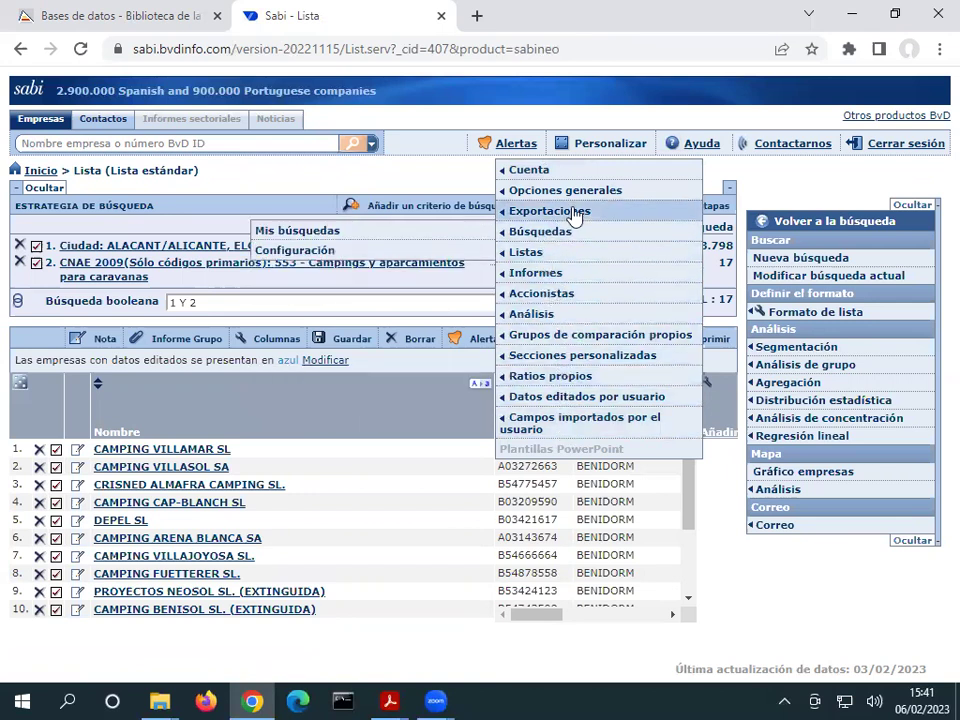